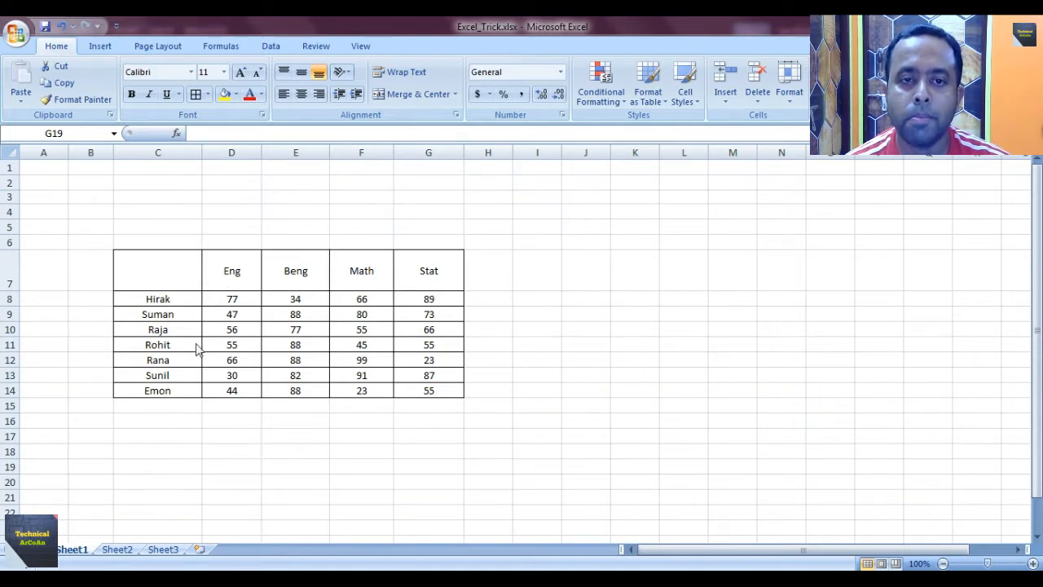
# - Add a diagonal border running from upper left to lower right in the empty header cell C7
pyautogui.click(158, 274)
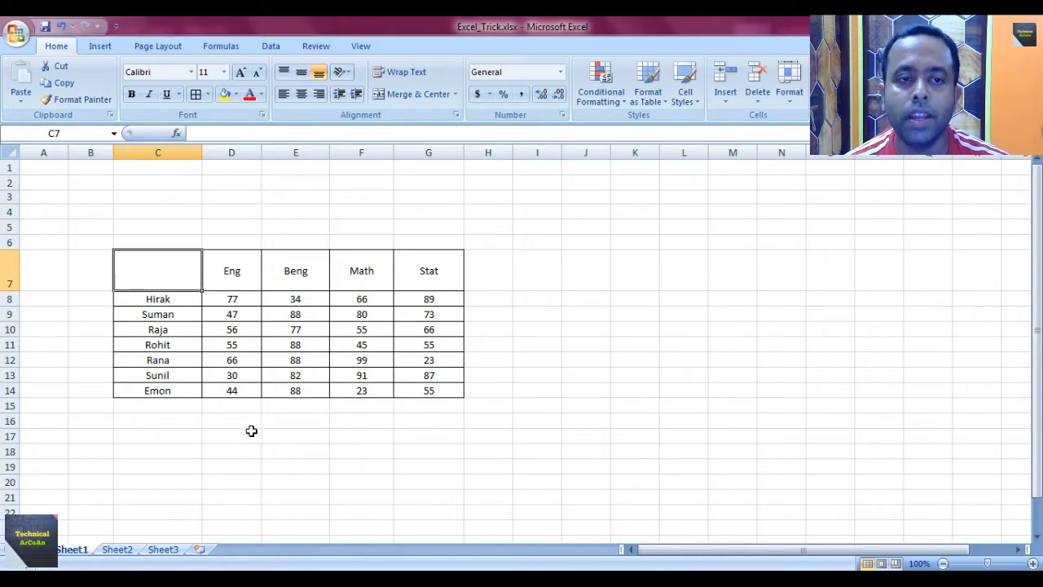
pyautogui.rightClick(149, 266)
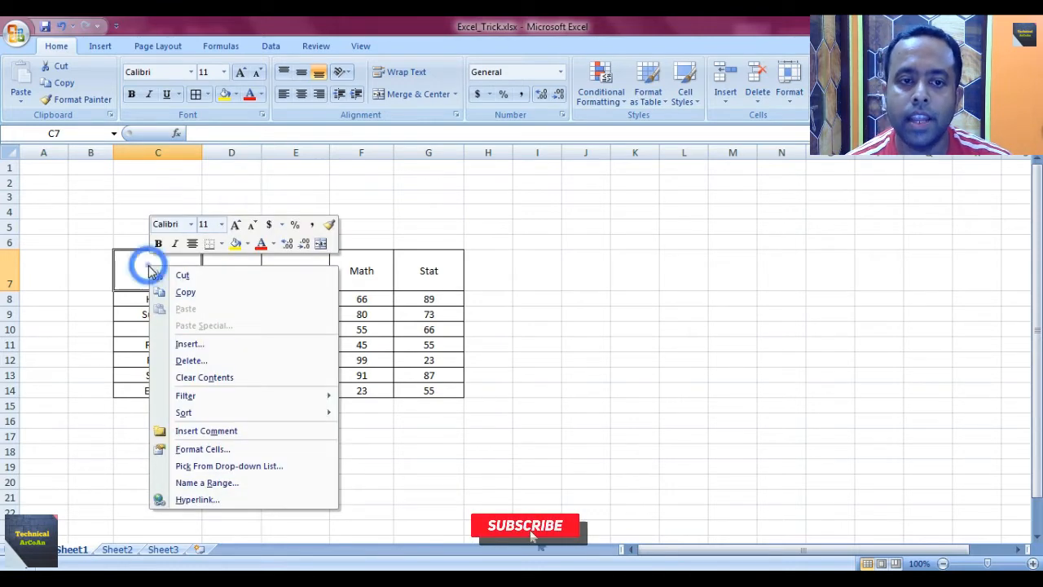
pyautogui.click(210, 450)
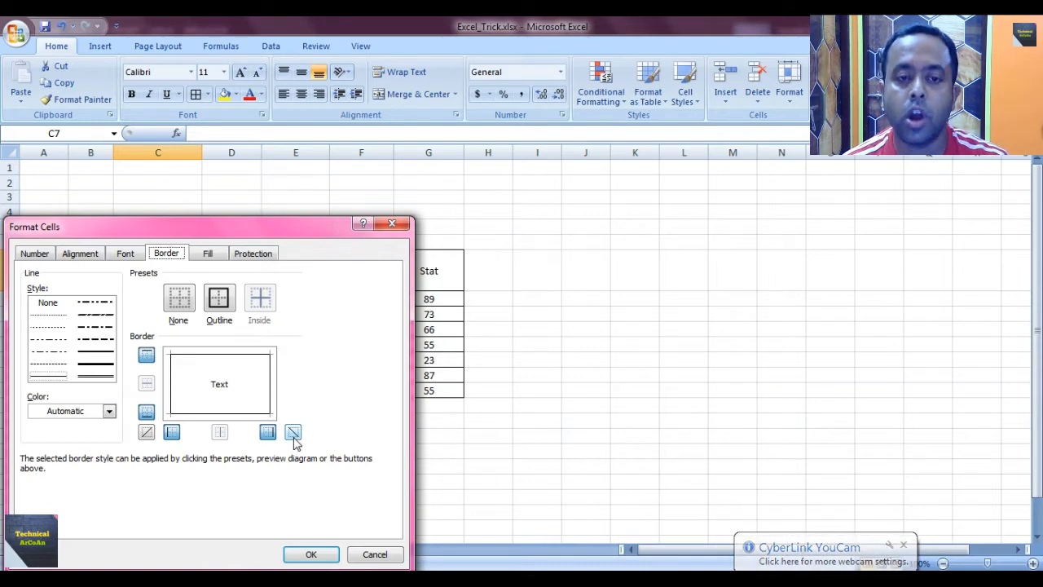
pyautogui.click(293, 435)
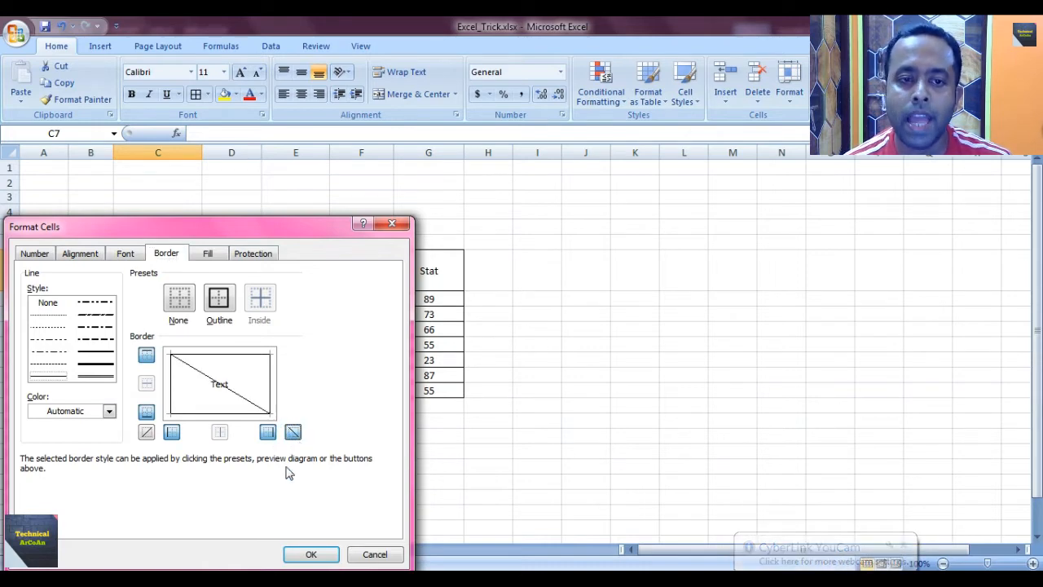
pyautogui.click(95, 364)
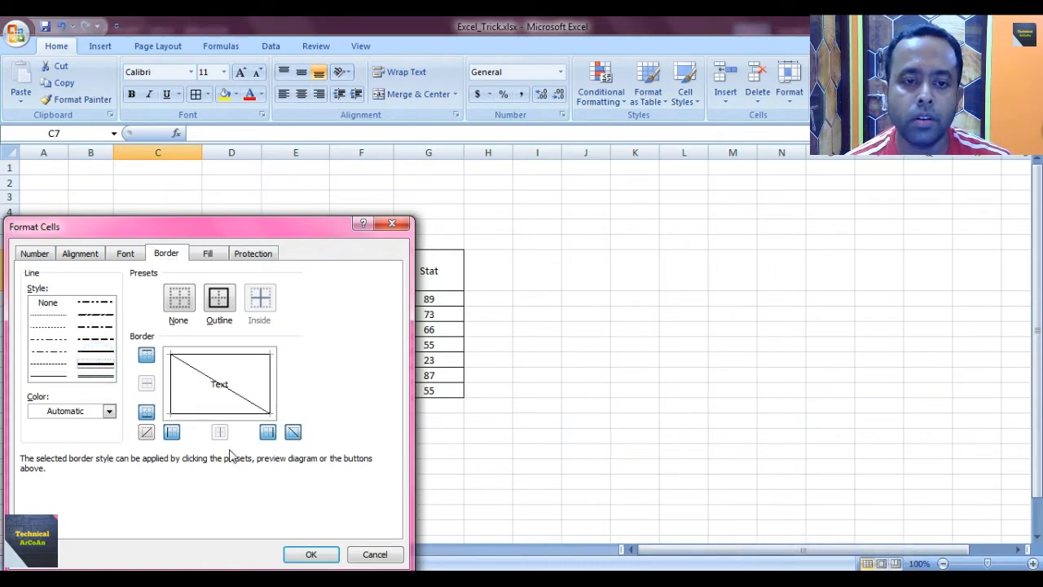
pyautogui.click(308, 554)
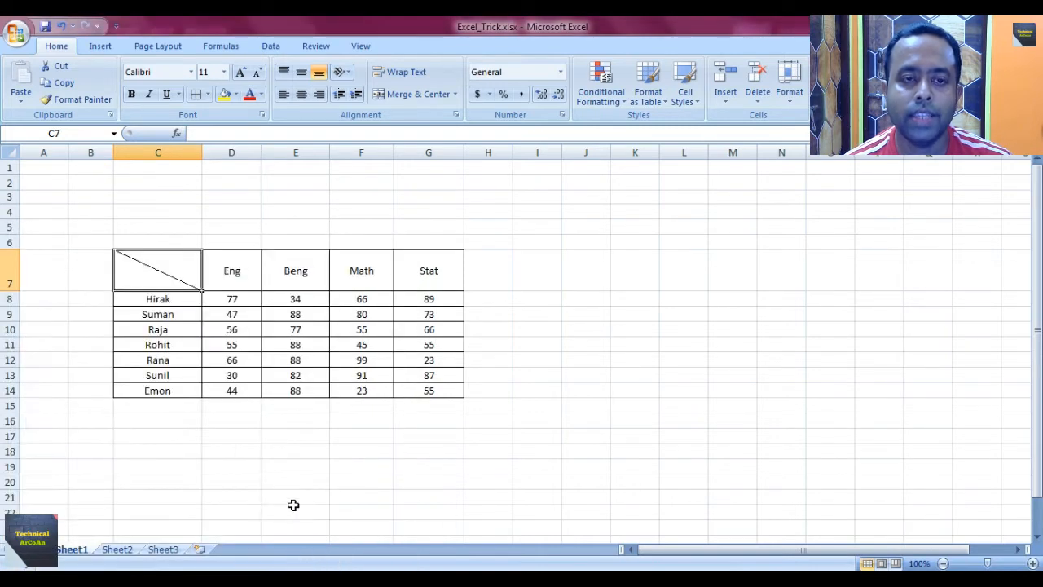
pyautogui.click(293, 499)
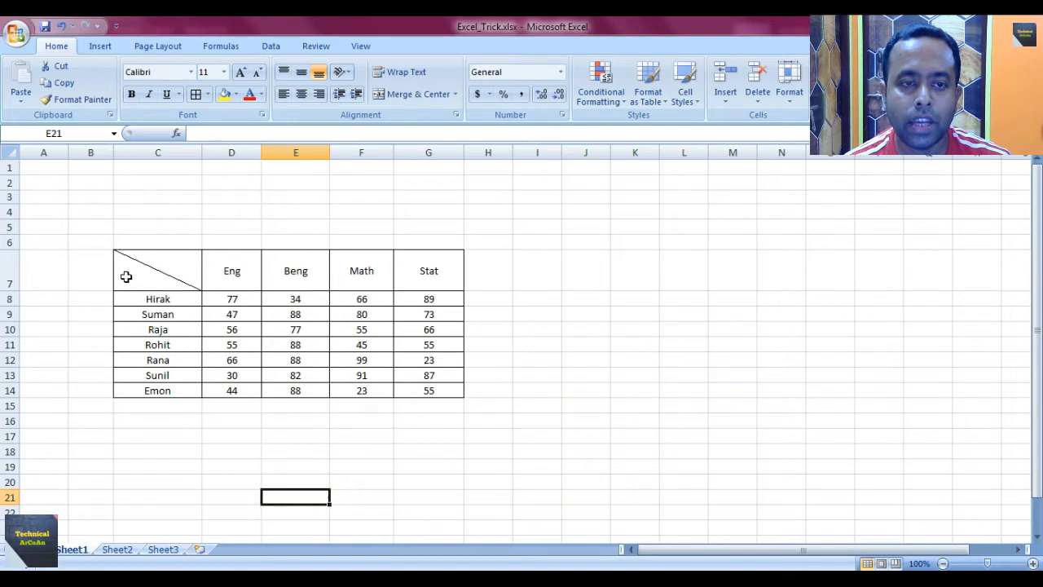
# - Enter "Subject" and "Name" on two separate lines within the diagonally split cell C7
pyautogui.click(126, 279)
pyautogui.doubleClick(126, 282)
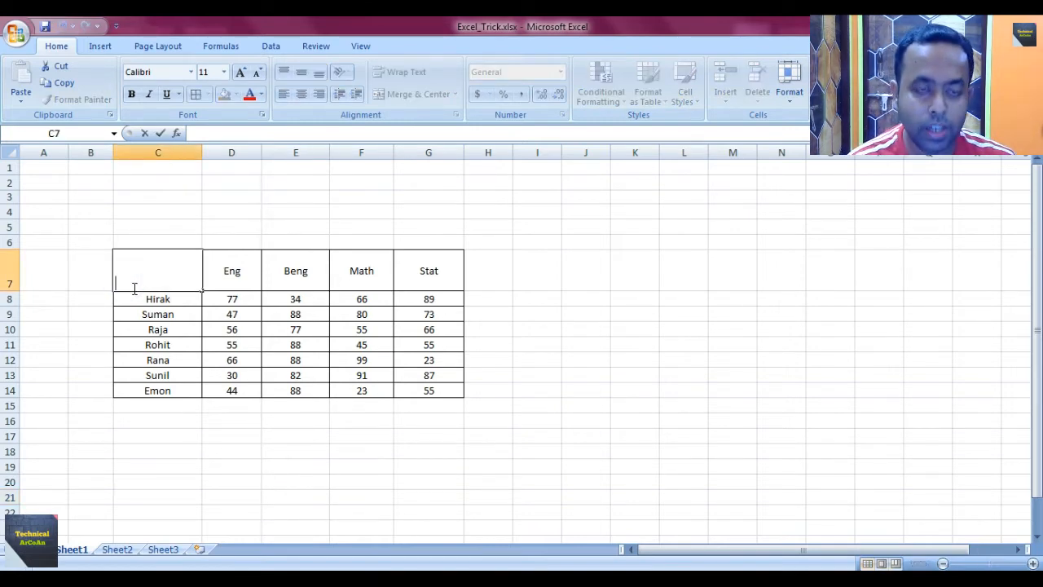
pyautogui.hotkey('alt', 'Return')
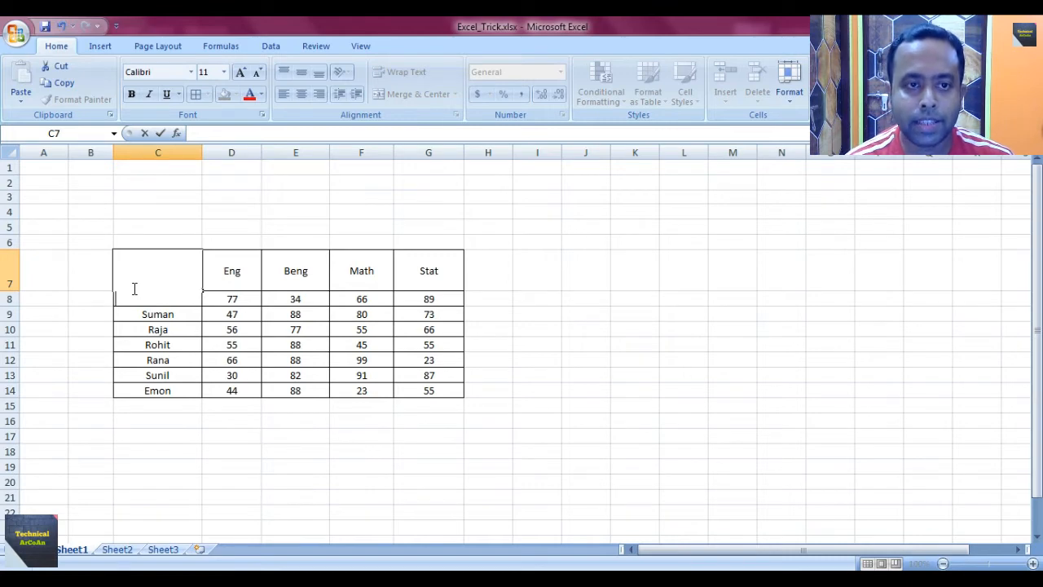
pyautogui.hotkey('shift', 'Return')
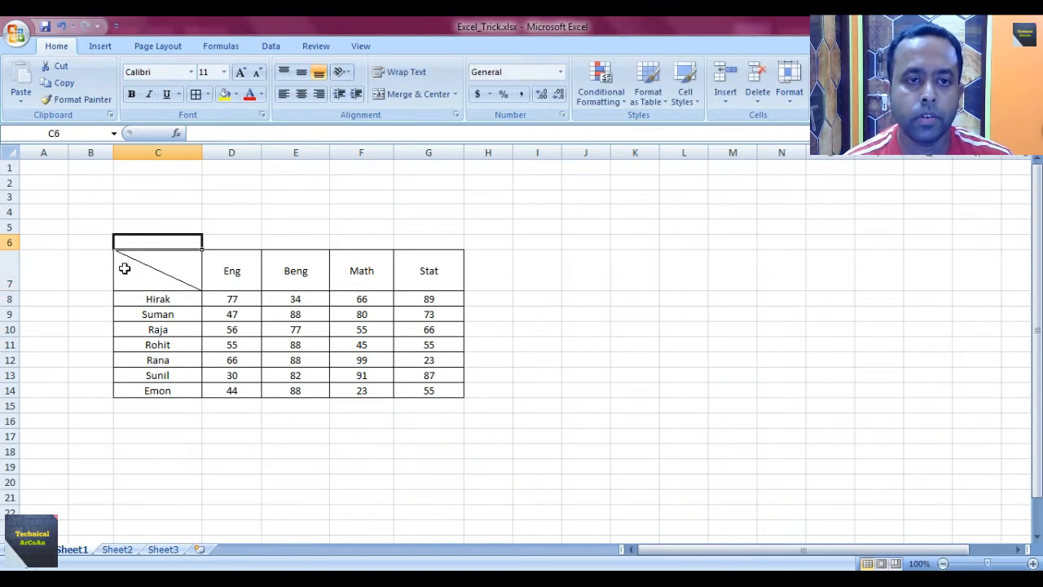
pyautogui.doubleClick(123, 267)
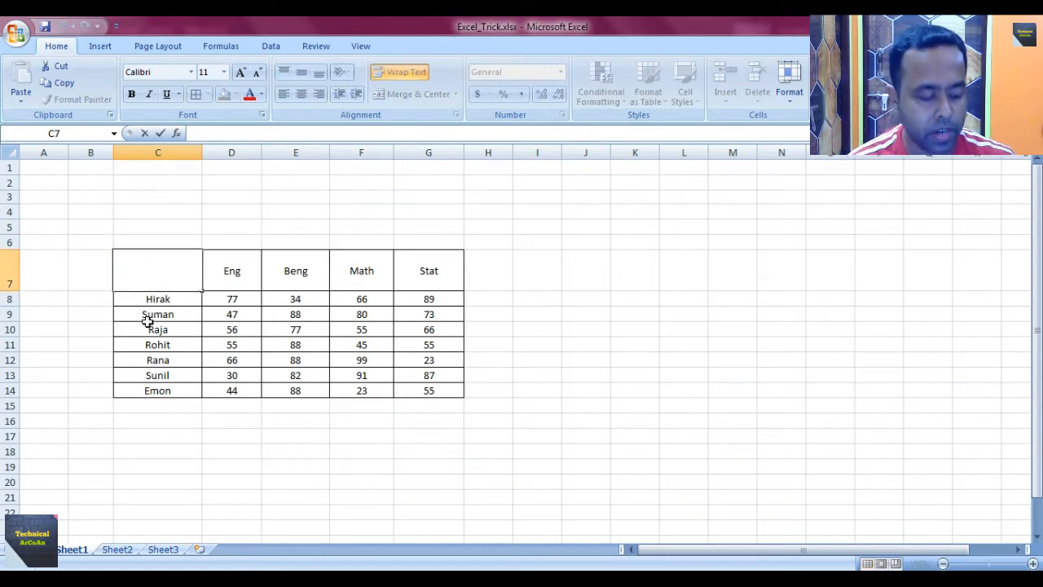
pyautogui.write('Sub')
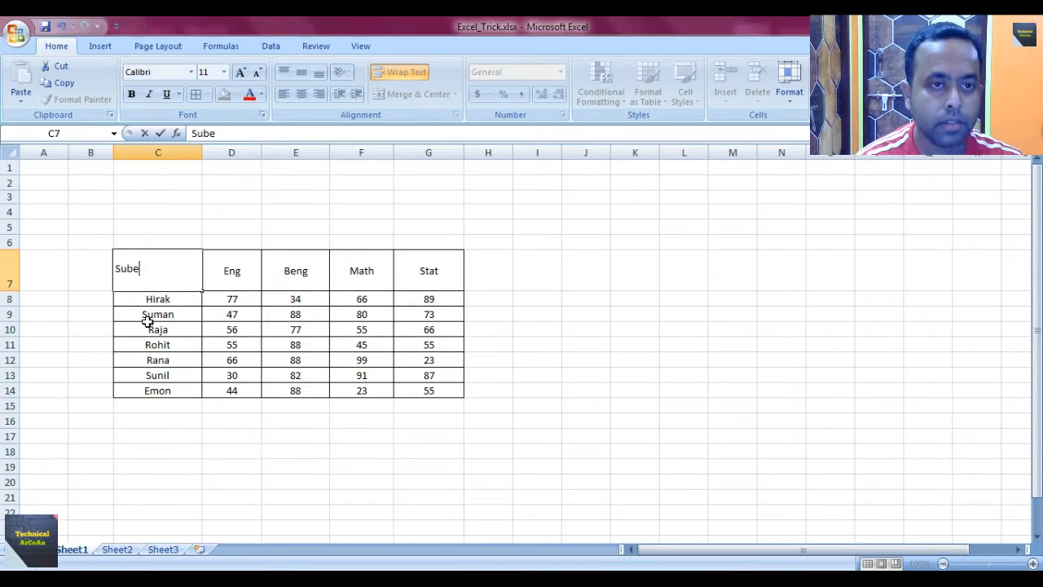
pyautogui.write('ject')
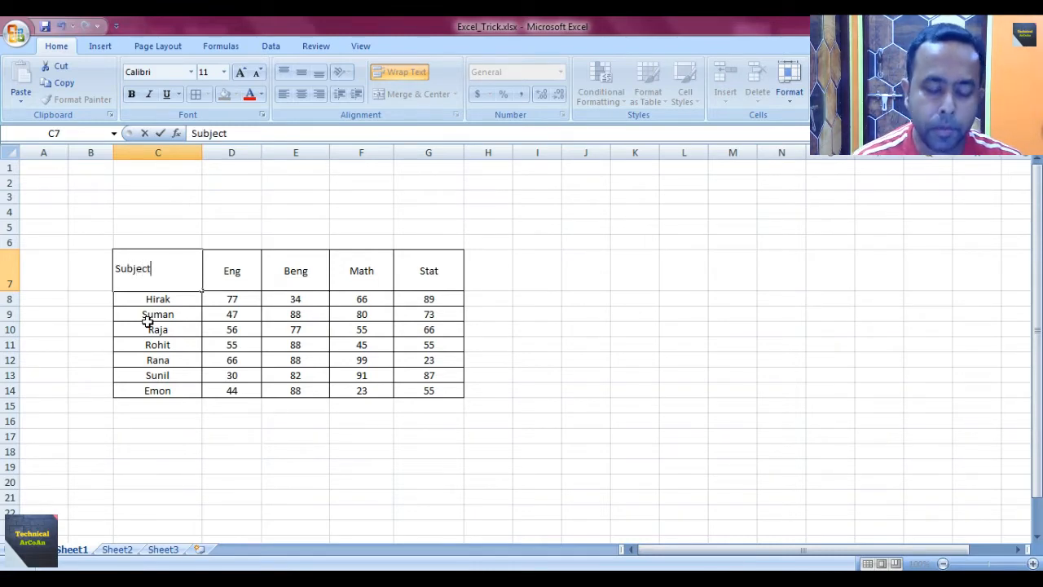
pyautogui.click(118, 282)
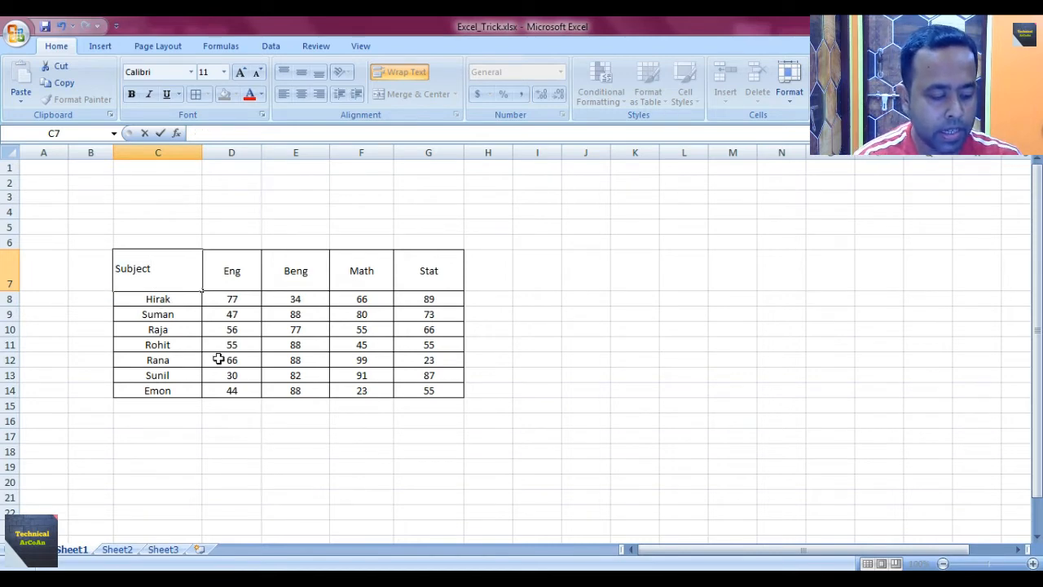
pyautogui.write('Name')
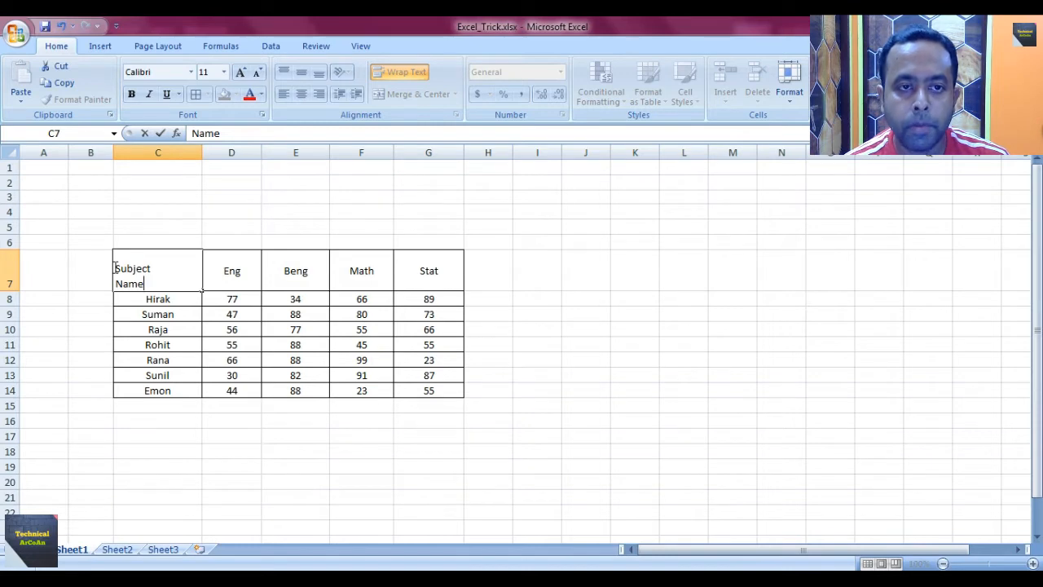
# - Pad both labels in C7 with leading spaces, placing "Subject" against the right edge and indenting "Name" slightly
pyautogui.click(116, 268)
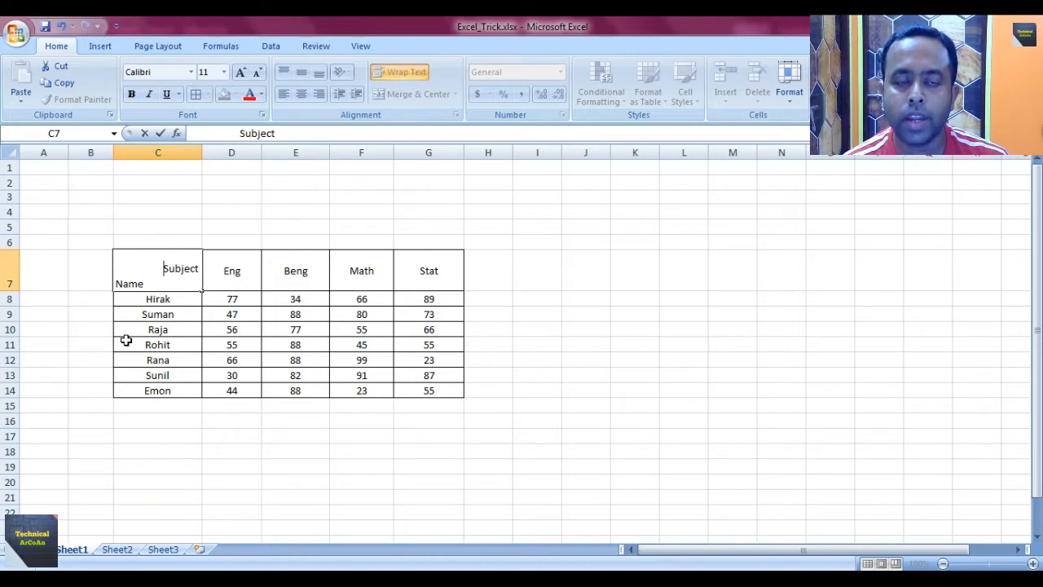
pyautogui.click(552, 393)
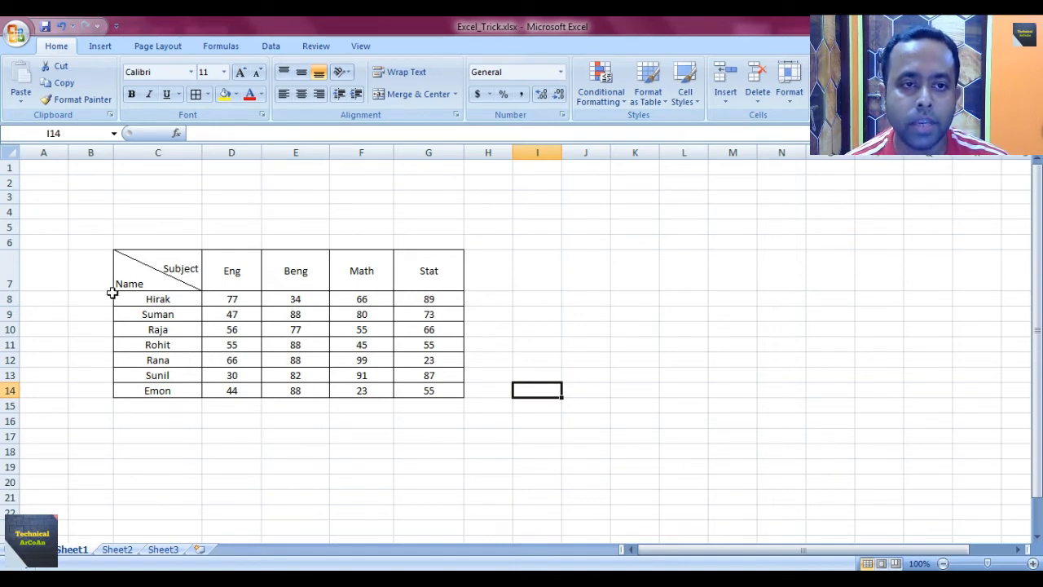
pyautogui.click(119, 286)
pyautogui.doubleClick(120, 285)
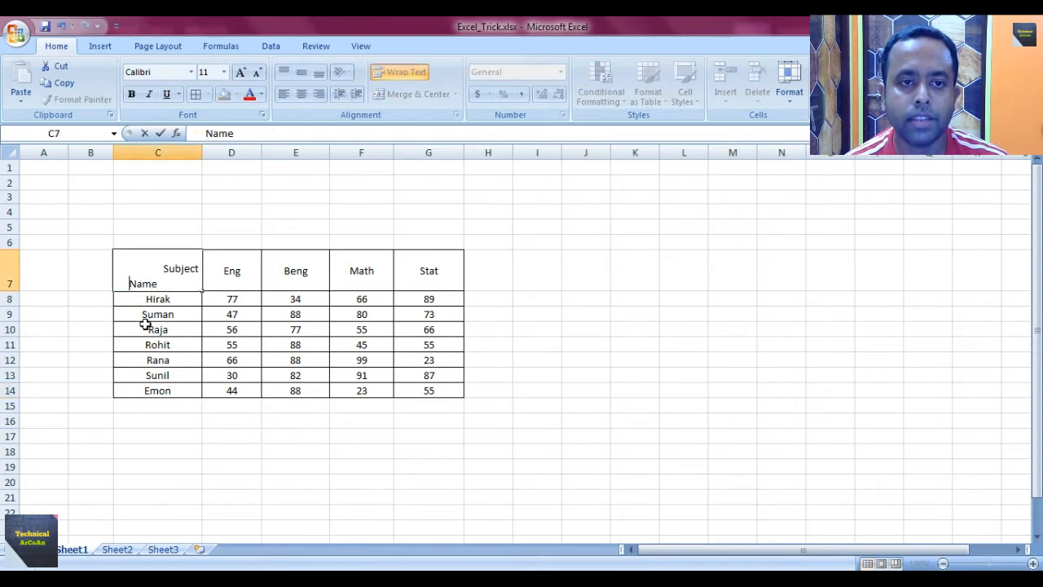
pyautogui.click(274, 461)
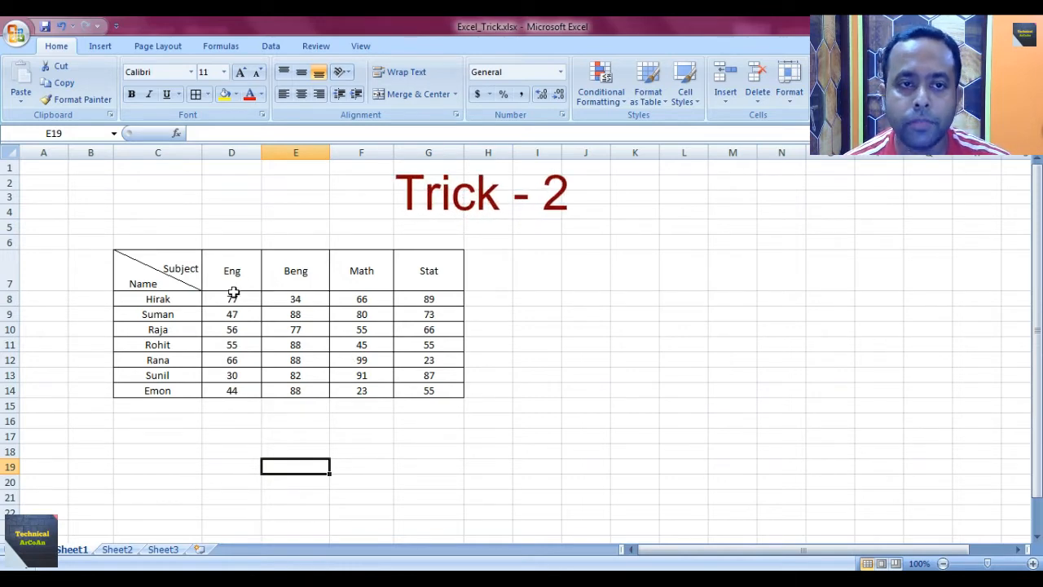
# - Copy the marks table C7:G14 directly to the range I8:M15 beside it
pyautogui.moveTo(147, 260); pyautogui.dragTo(435, 395)
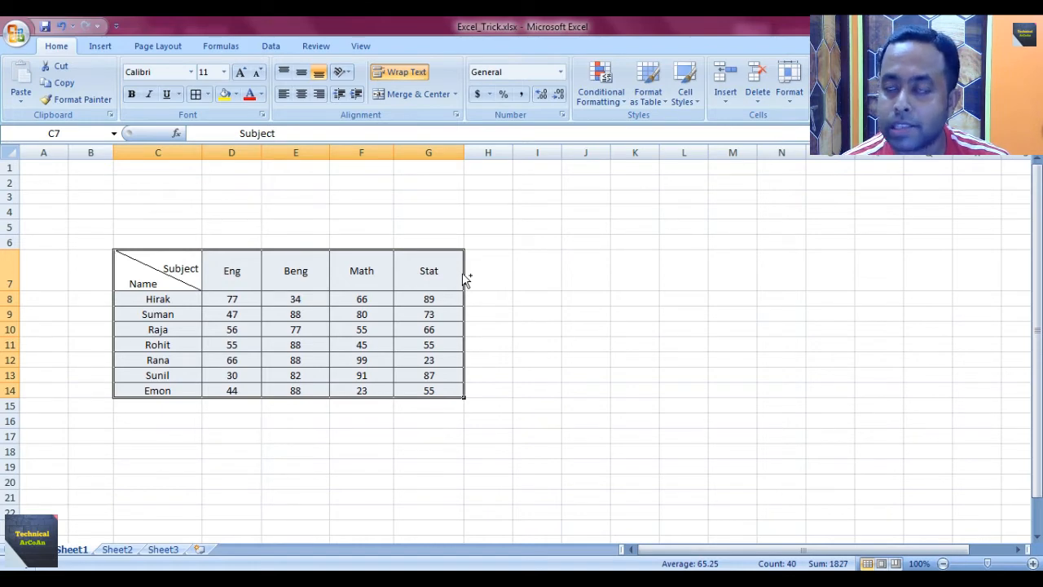
pyautogui.moveTo(467, 279); pyautogui.dragTo(756, 309)
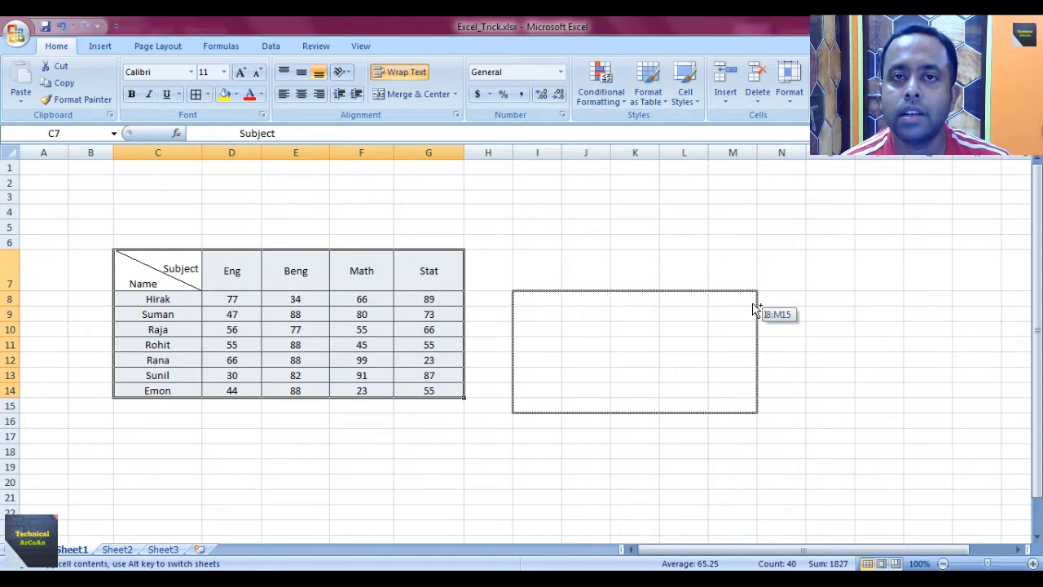
pyautogui.moveTo(755, 309); pyautogui.dragTo(753, 303)
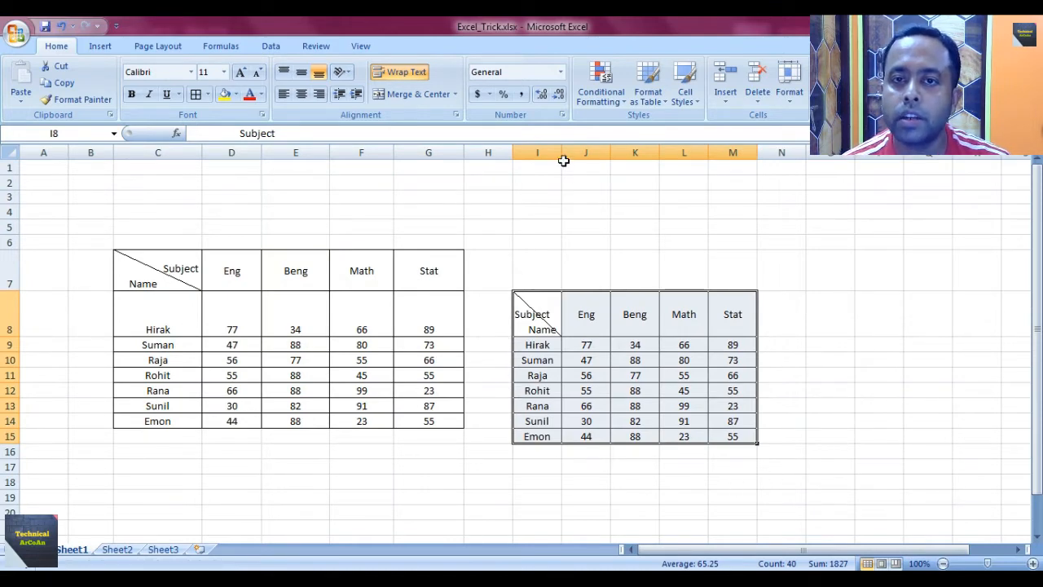
# - Widen column I to fit the copied diagonal header and shift "Subject" in I8 slightly further right
pyautogui.moveTo(561, 153); pyautogui.dragTo(604, 152)
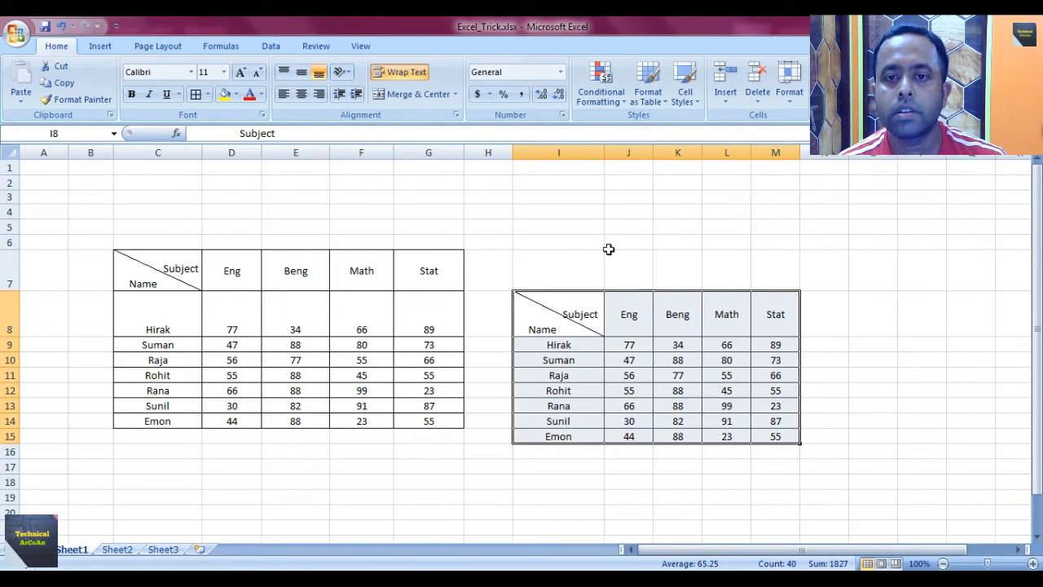
pyautogui.doubleClick(566, 315)
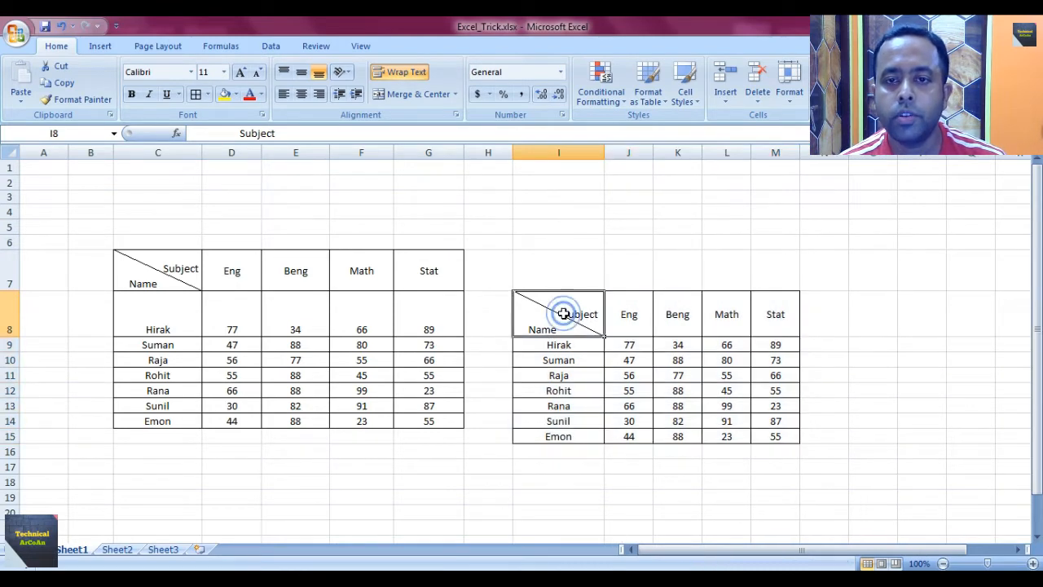
pyautogui.click(599, 479)
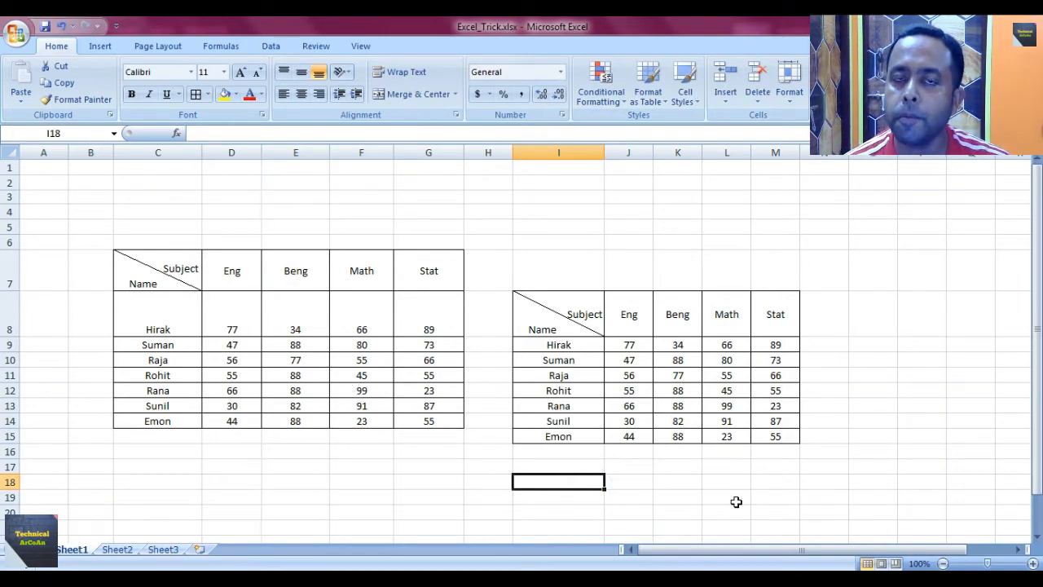
# - On Sheet2, enter the zero-leading numbers 07895 in G4 and 0123 in G5
pyautogui.hotkey('ctrl', 'pagedown')
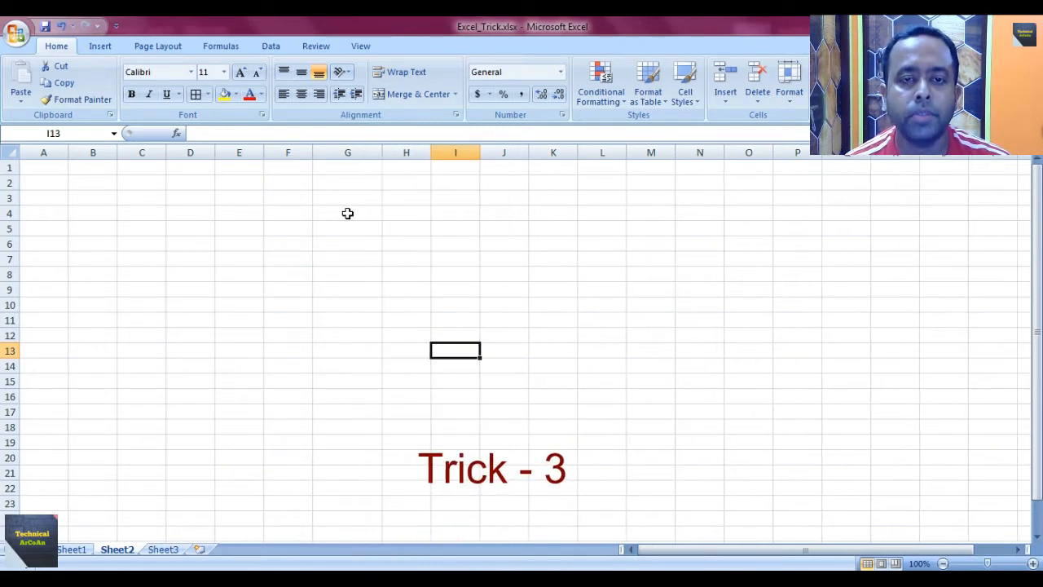
pyautogui.click(348, 213)
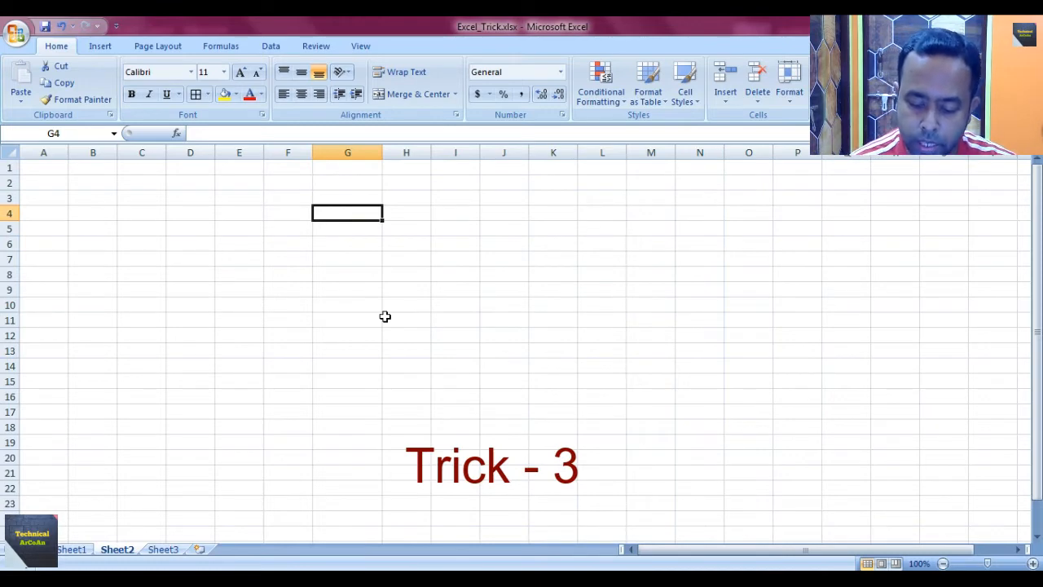
pyautogui.write('07895')
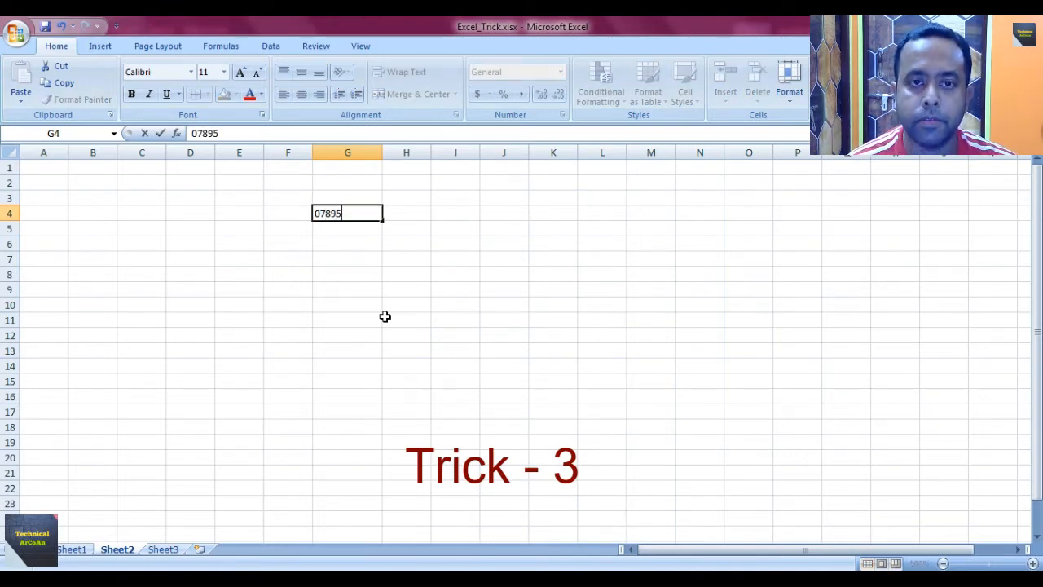
pyautogui.press('Return')
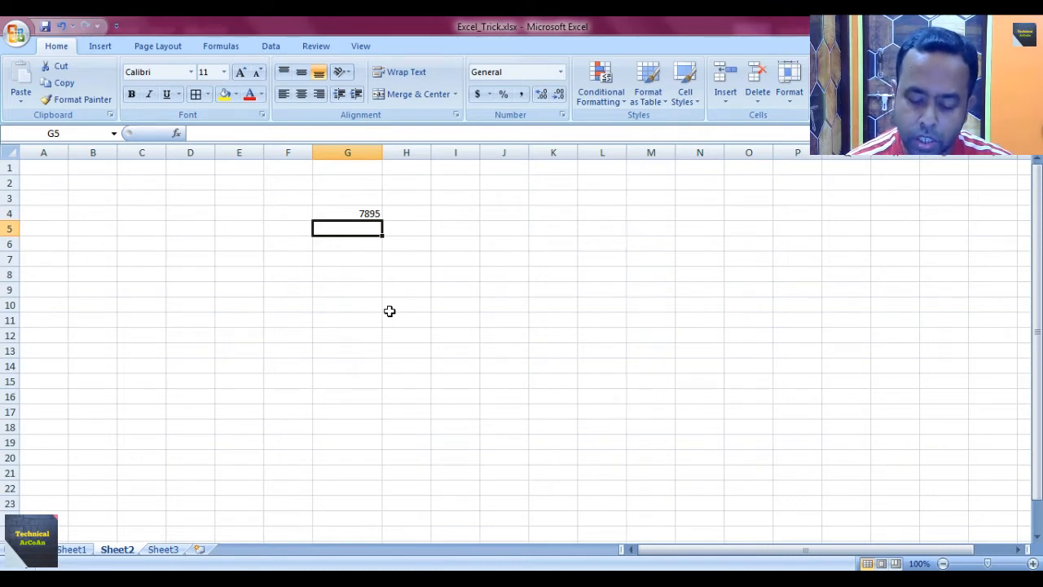
pyautogui.write('0123')
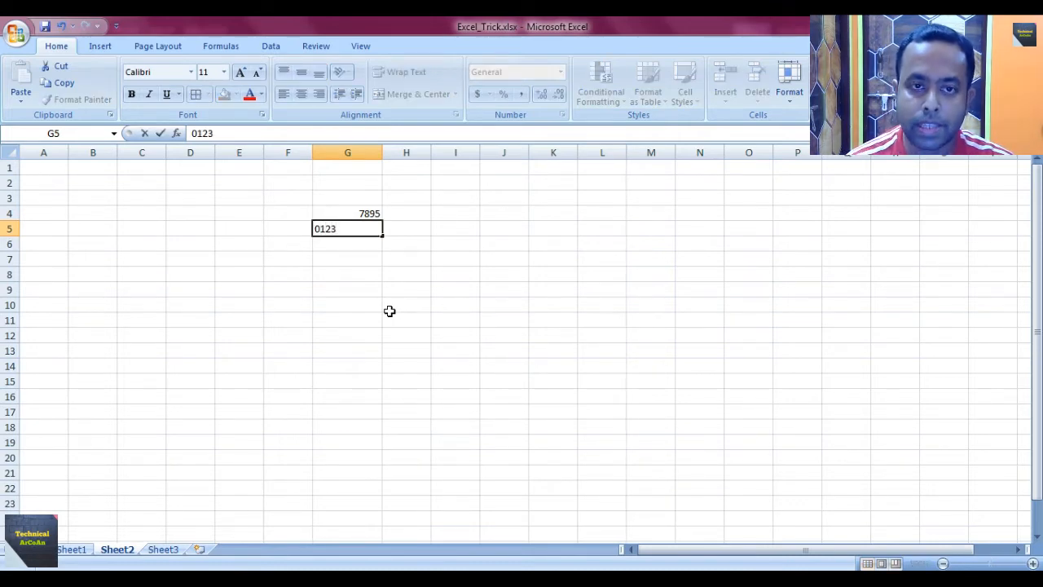
pyautogui.press('Return')
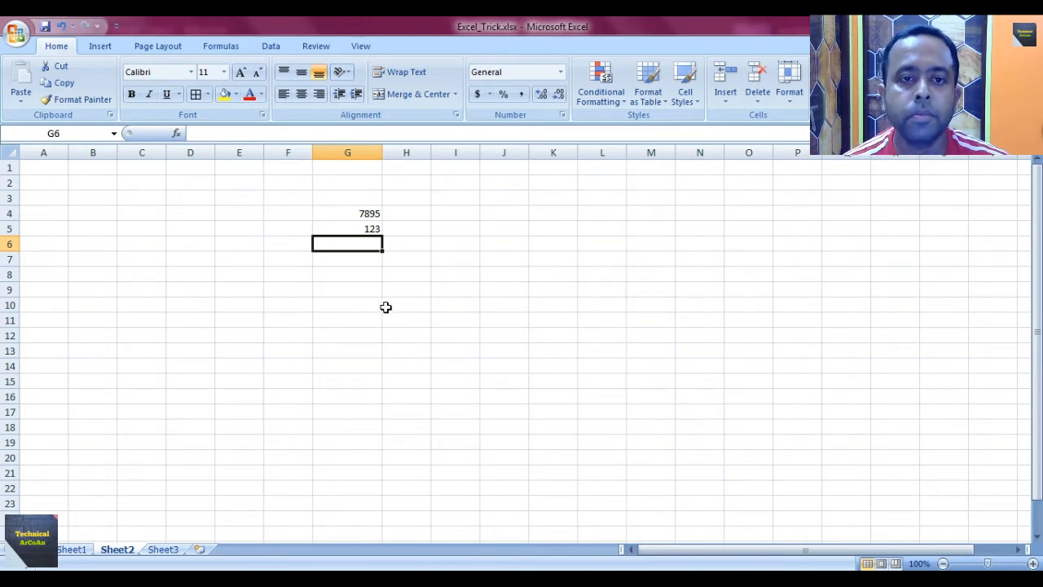
# - Enter 07895 in G8 and 0123 in G9, each preceded by an apostrophe to keep the leading zero
pyautogui.click(360, 307)
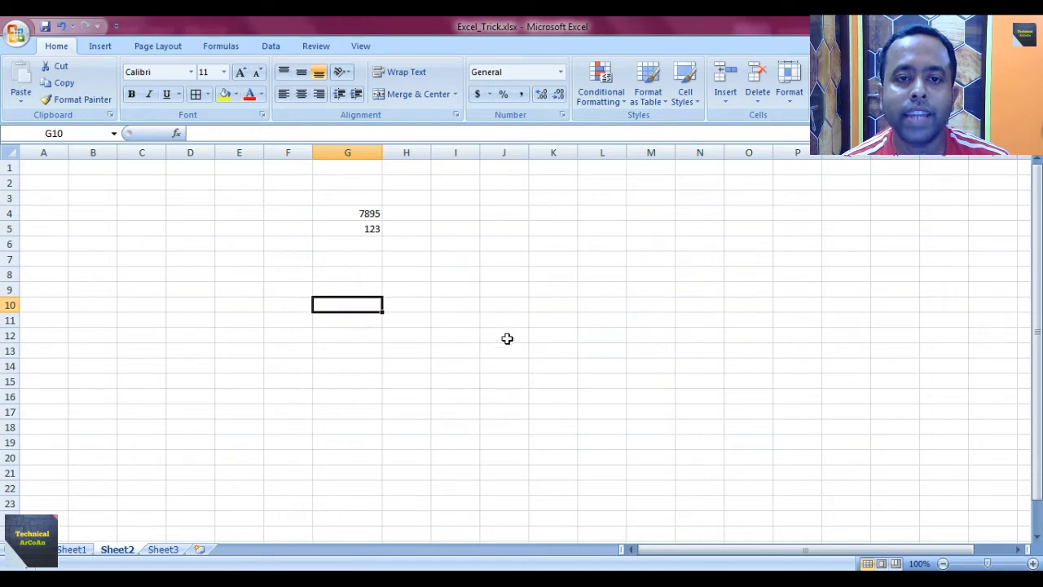
pyautogui.scroll(3, 504, 340)
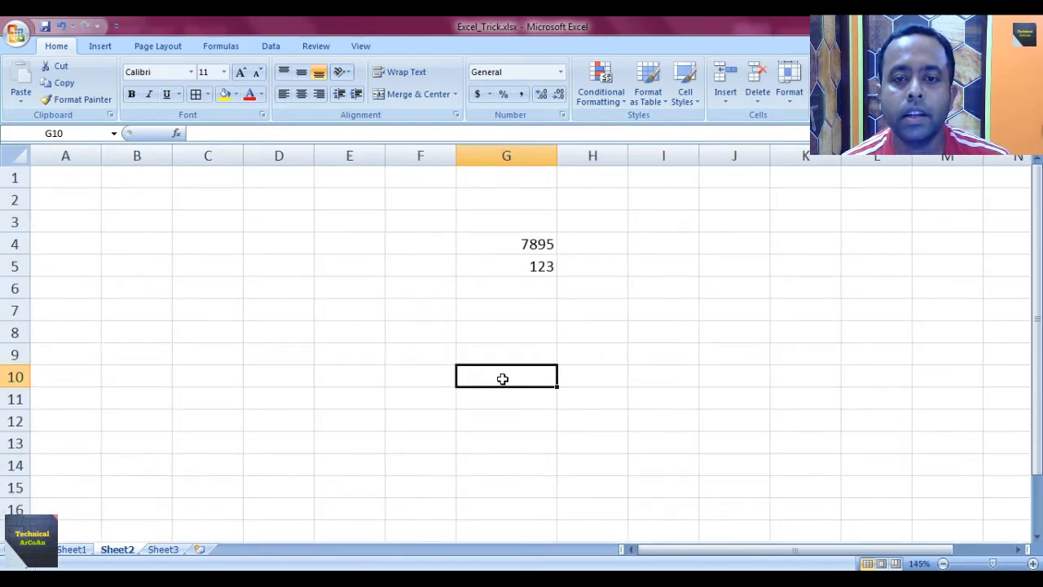
pyautogui.click(486, 333)
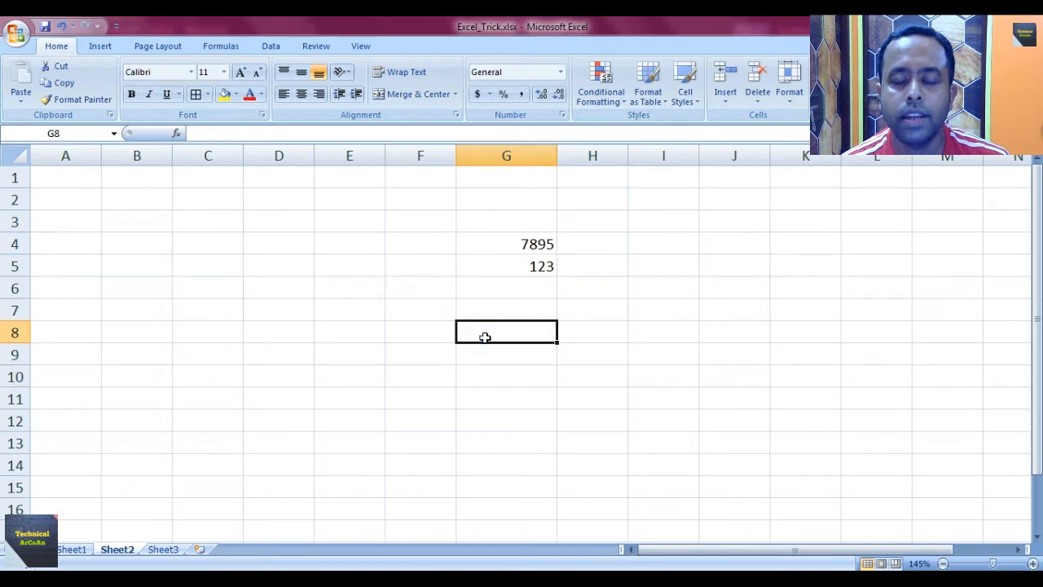
pyautogui.doubleClick(485, 336)
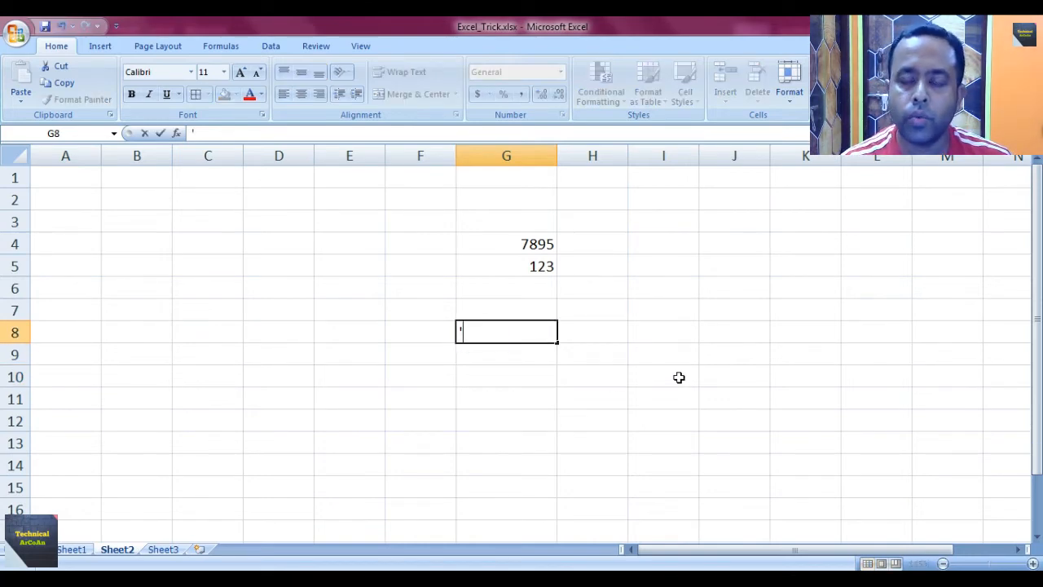
pyautogui.write("'")
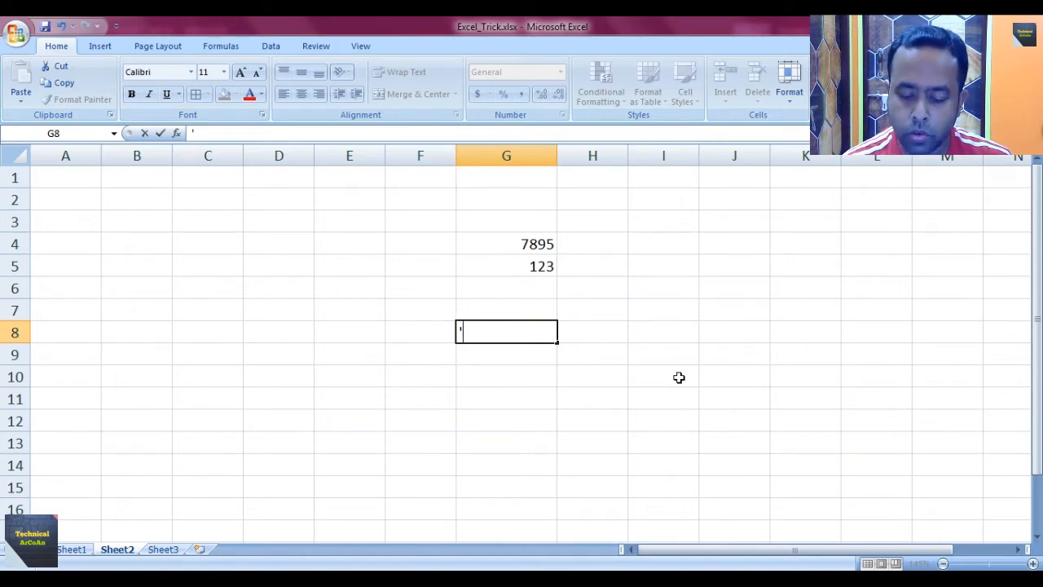
pyautogui.write('07895')
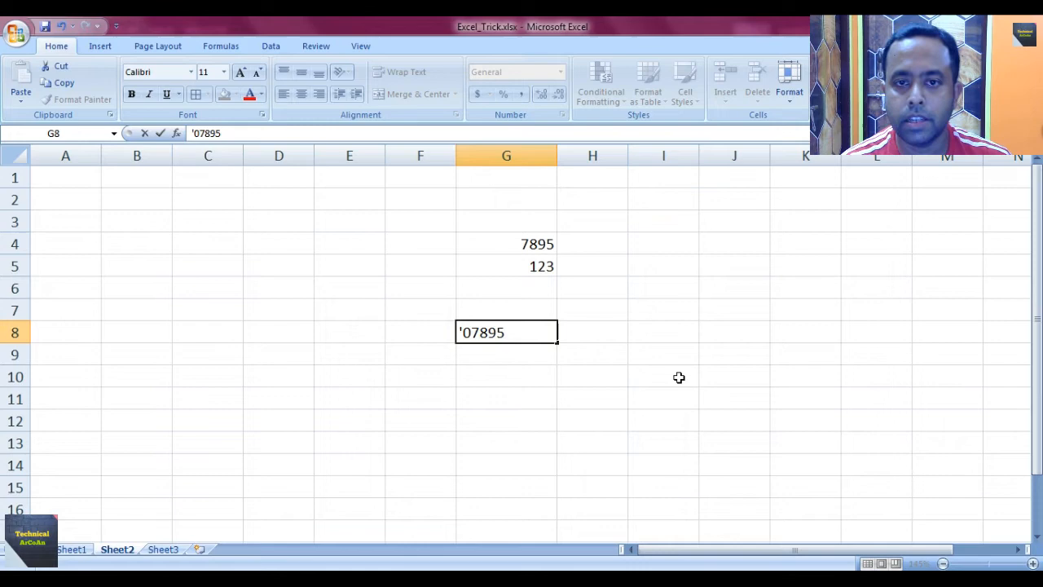
pyautogui.press('Return')
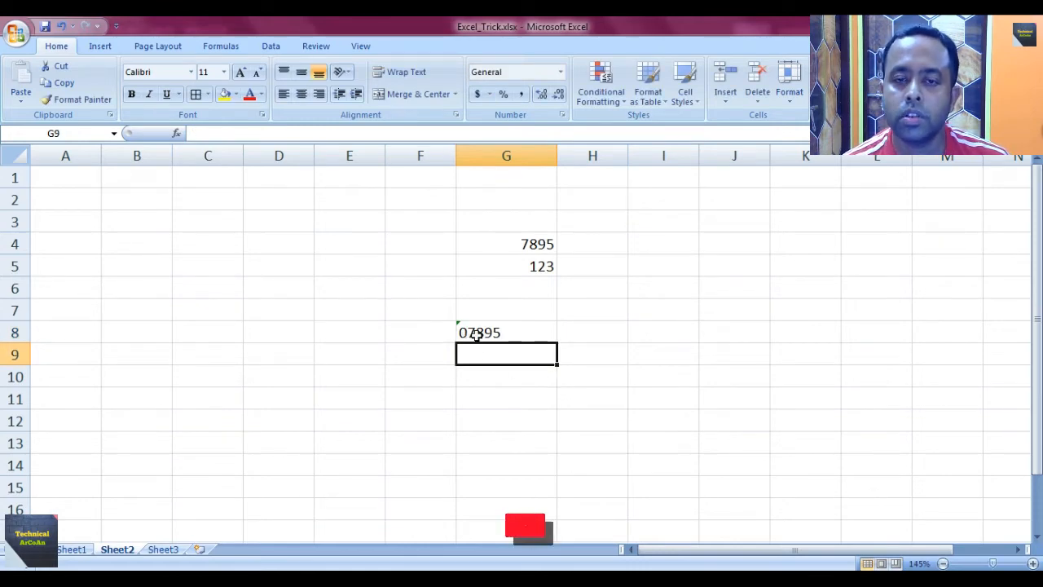
pyautogui.doubleClick(515, 355)
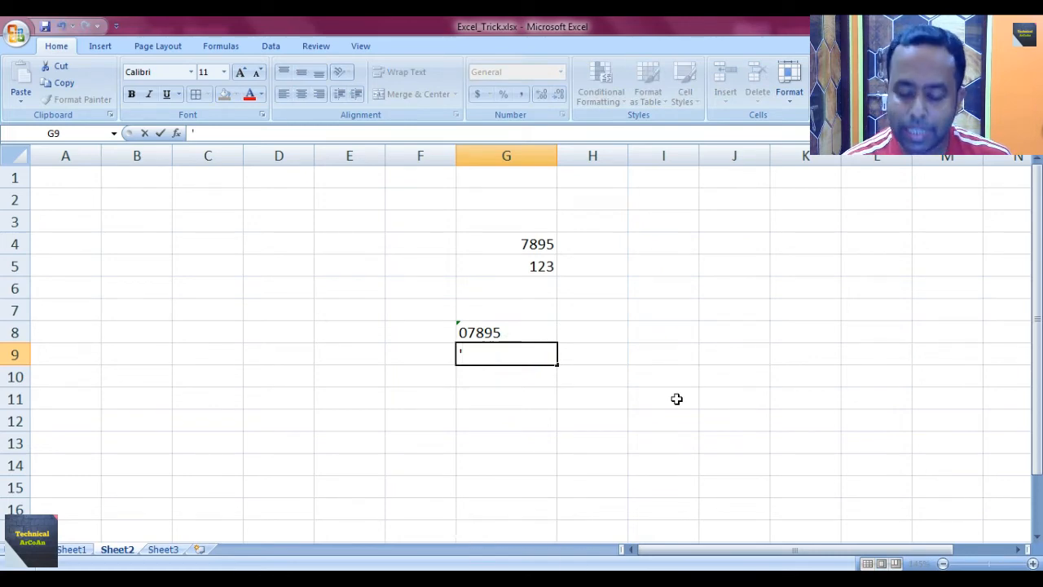
pyautogui.write('0123')
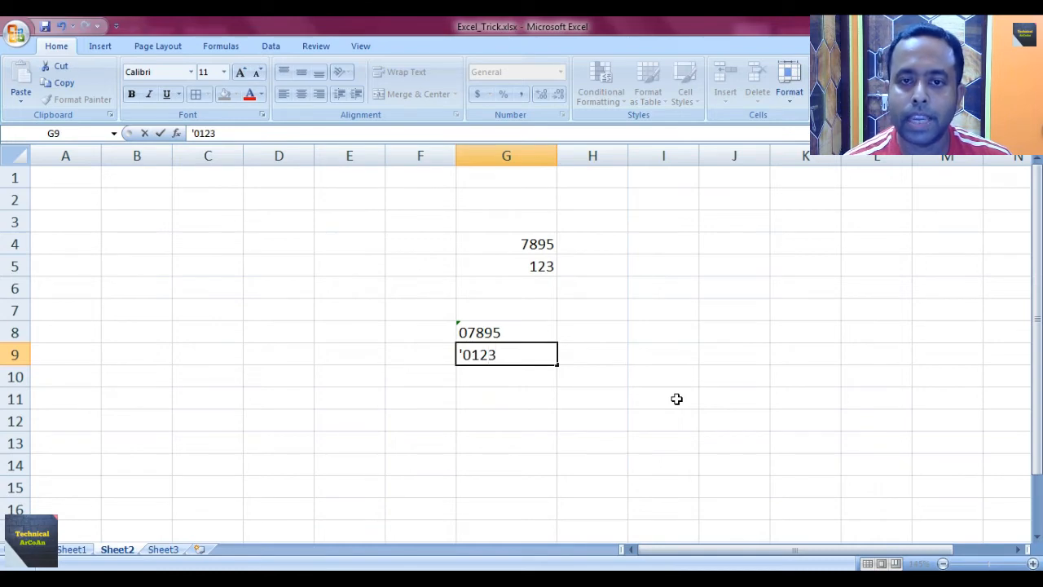
pyautogui.press('Return')
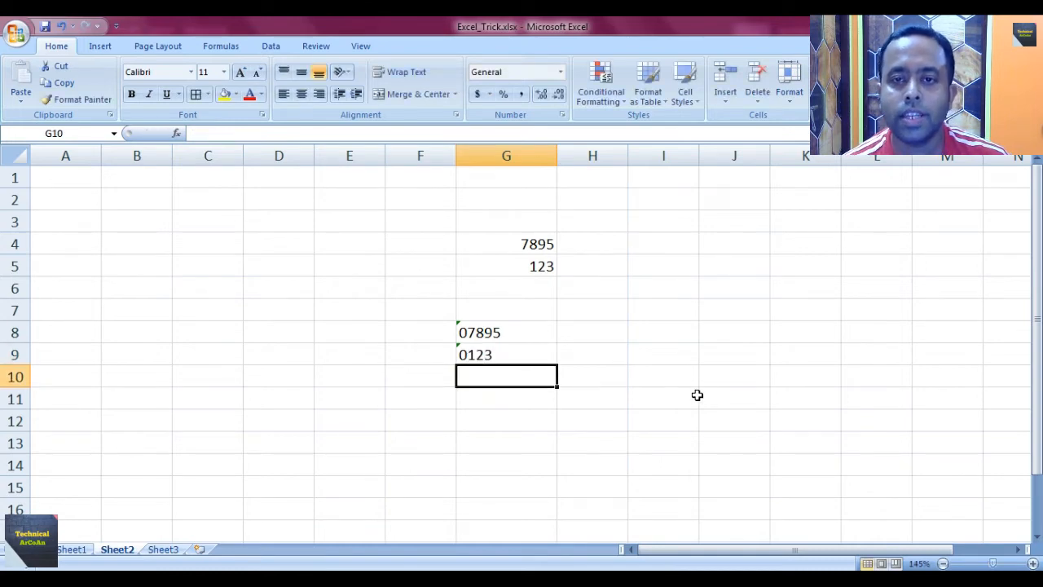
# - Compare the plain number entries in G4:G5 with the apostrophe-prefixed entries in G8:G9
pyautogui.click(517, 240)
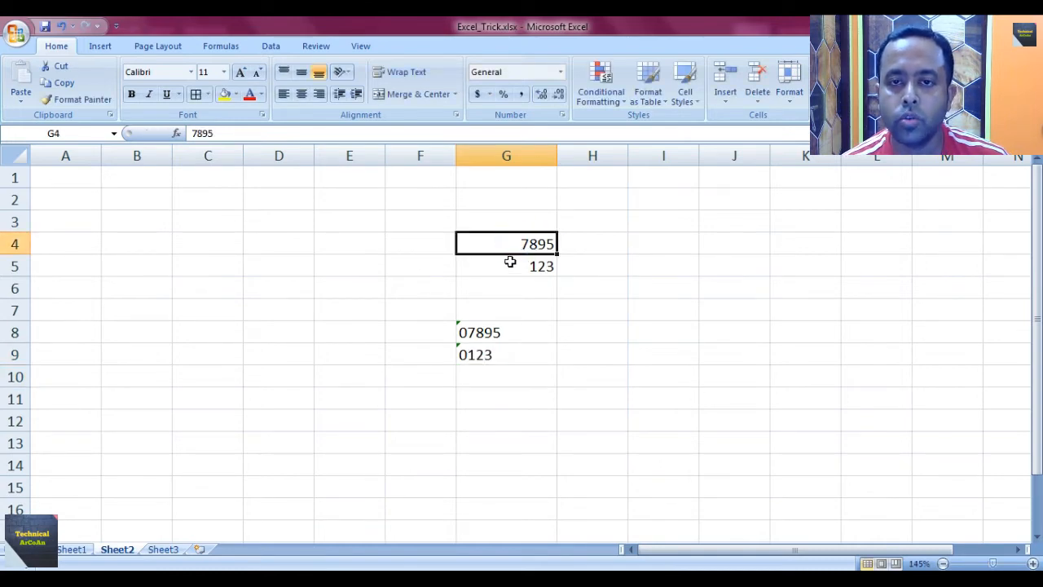
pyautogui.click(508, 263)
pyautogui.click(506, 333)
pyautogui.click(504, 356)
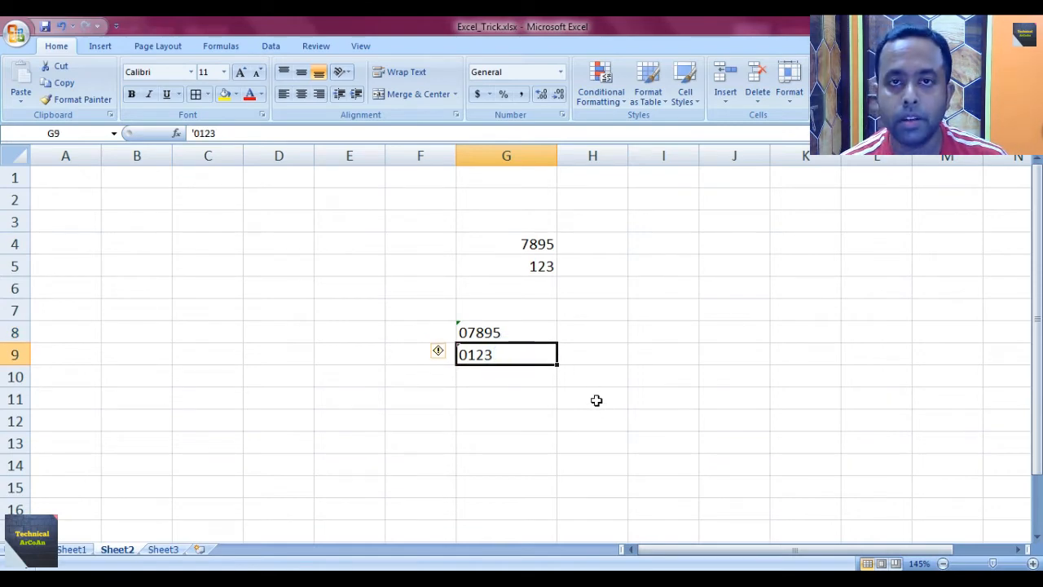
pyautogui.click(511, 332)
pyautogui.click(507, 356)
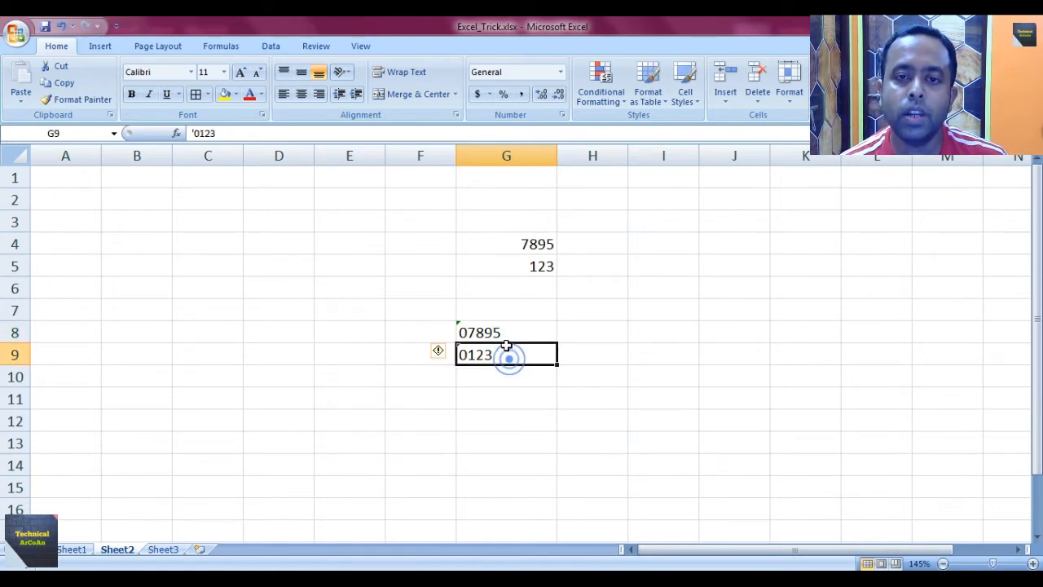
pyautogui.click(506, 332)
pyautogui.click(504, 356)
pyautogui.click(506, 334)
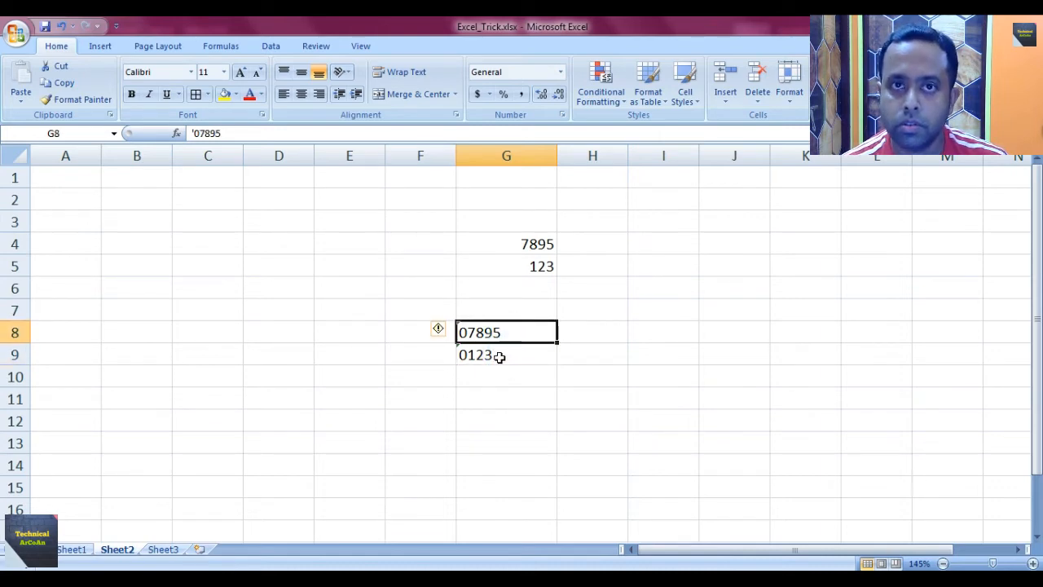
pyautogui.click(501, 376)
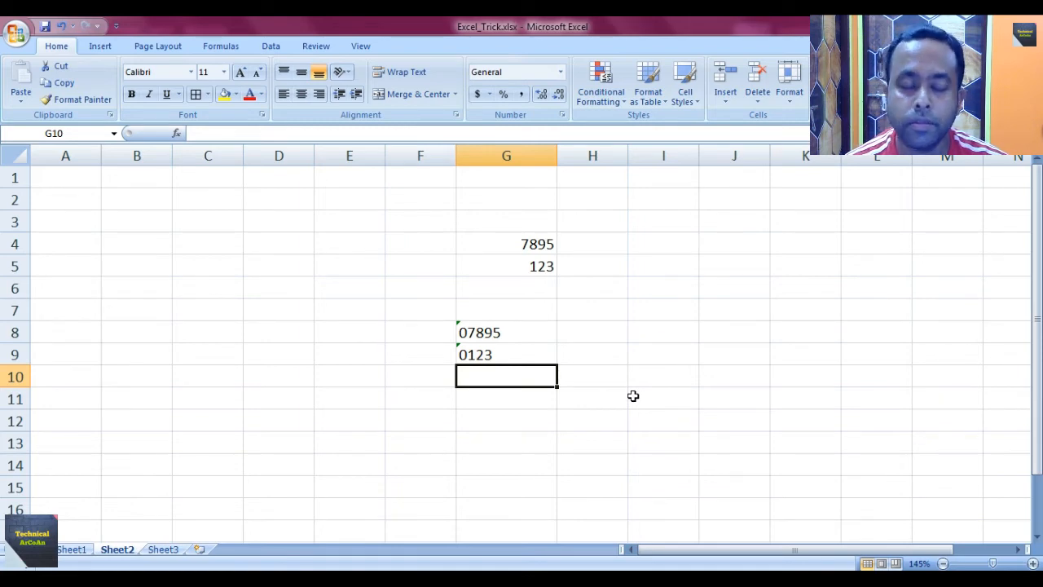
# - On Sheet3, enter the formula =cell("filename") in F9 to return the workbook's path and sheet name
pyautogui.hotkey('ctrl', 'pagedown')
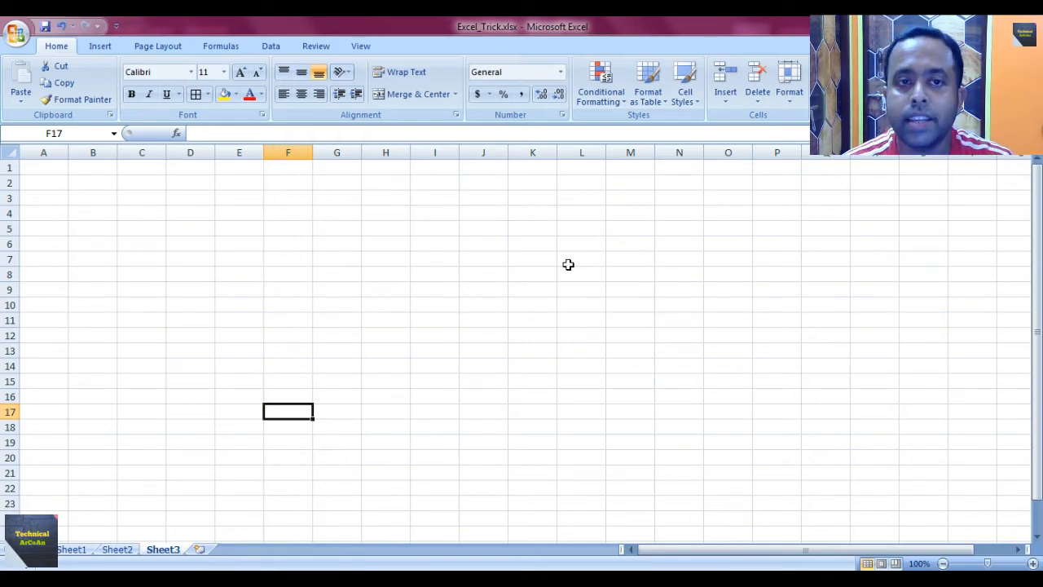
pyautogui.click(290, 288)
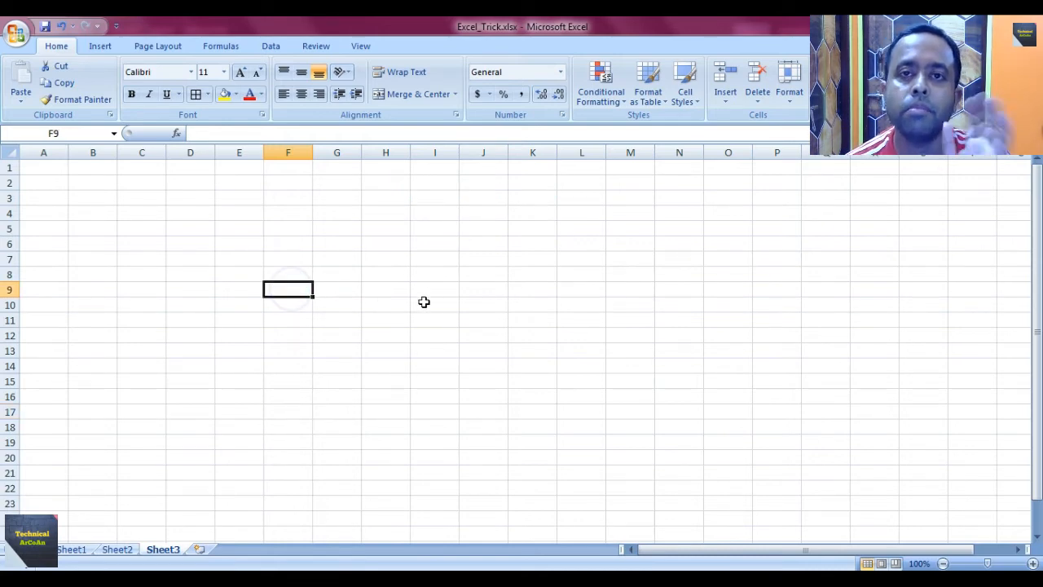
pyautogui.write('=')
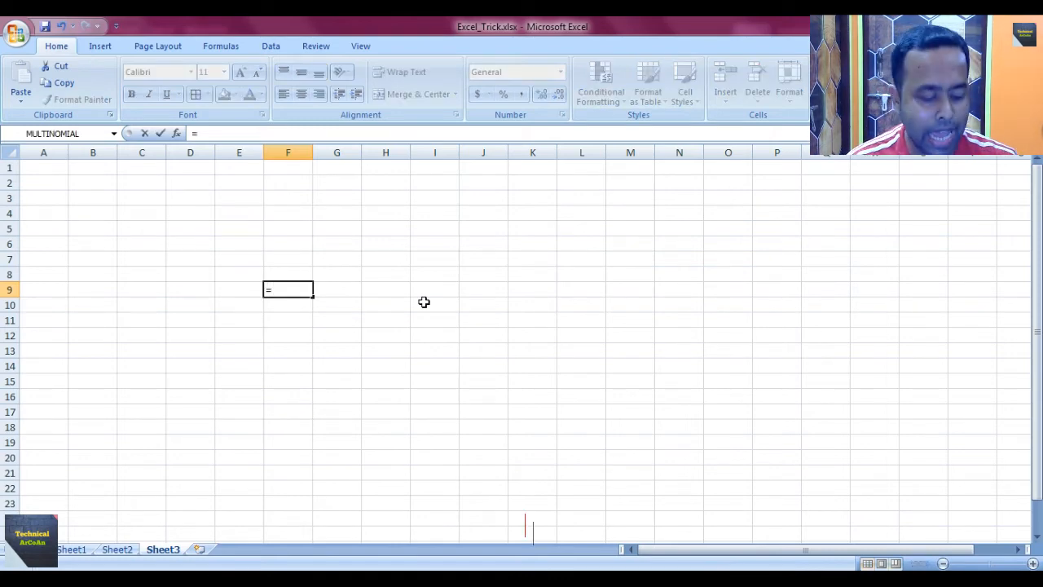
pyautogui.write('cell(')
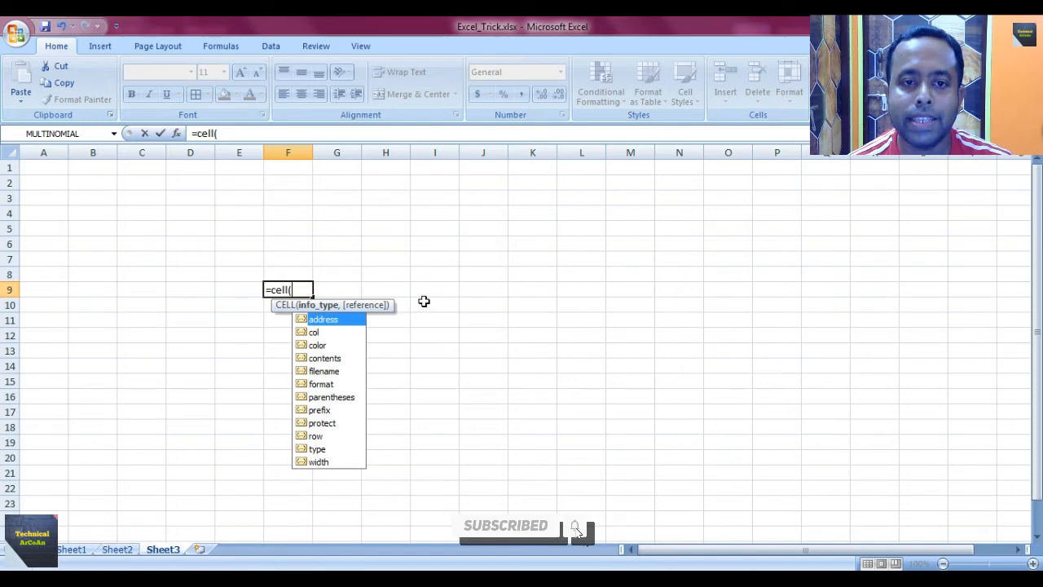
pyautogui.doubleClick(328, 371)
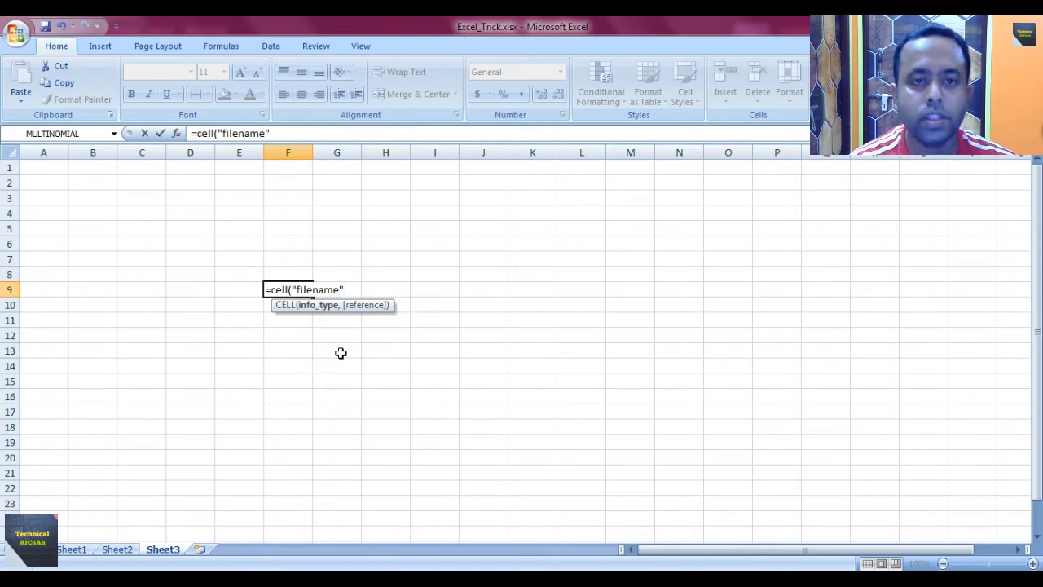
pyautogui.write(')')
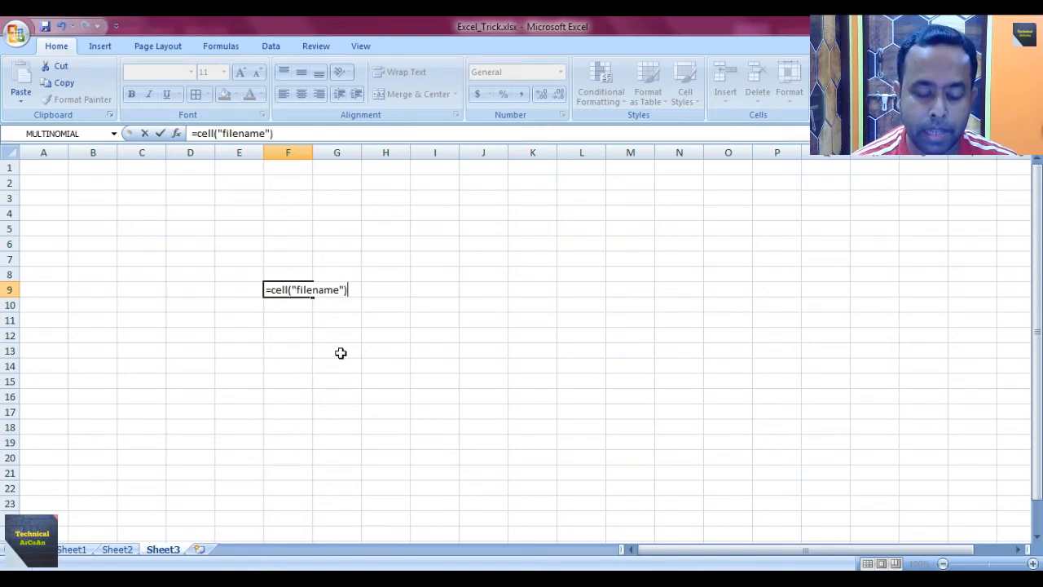
pyautogui.press('Return')
pyautogui.scroll(3, 392, 356)
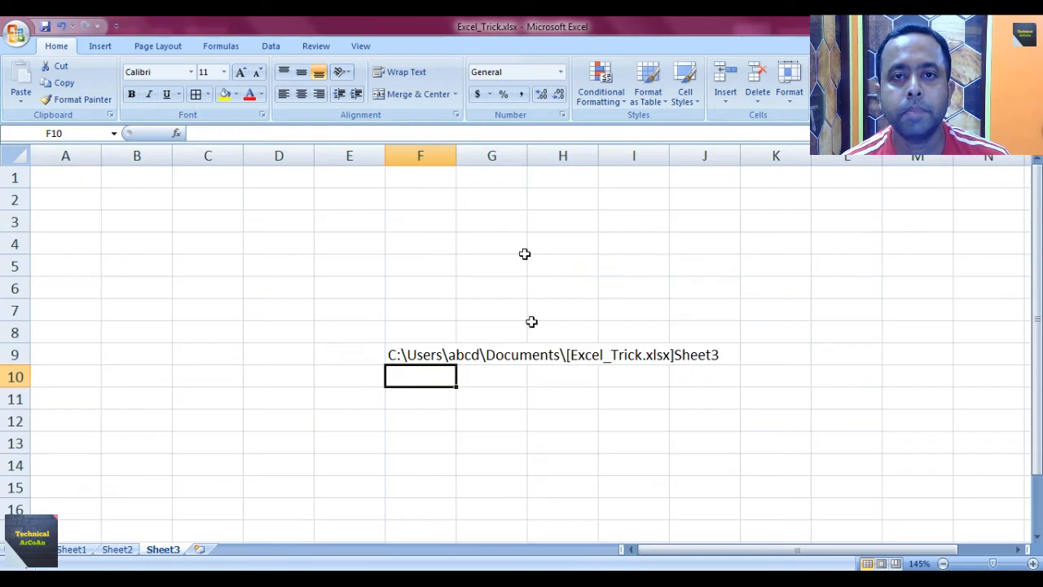
pyautogui.click(425, 434)
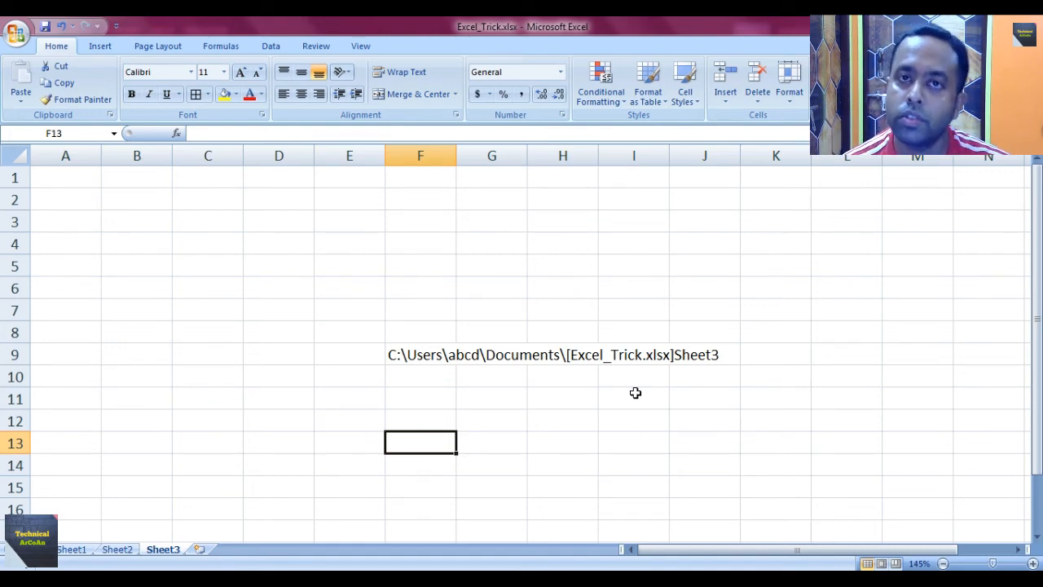
# - Insert a new worksheet and hide its row 13
pyautogui.hotkey('shift', 'F11')
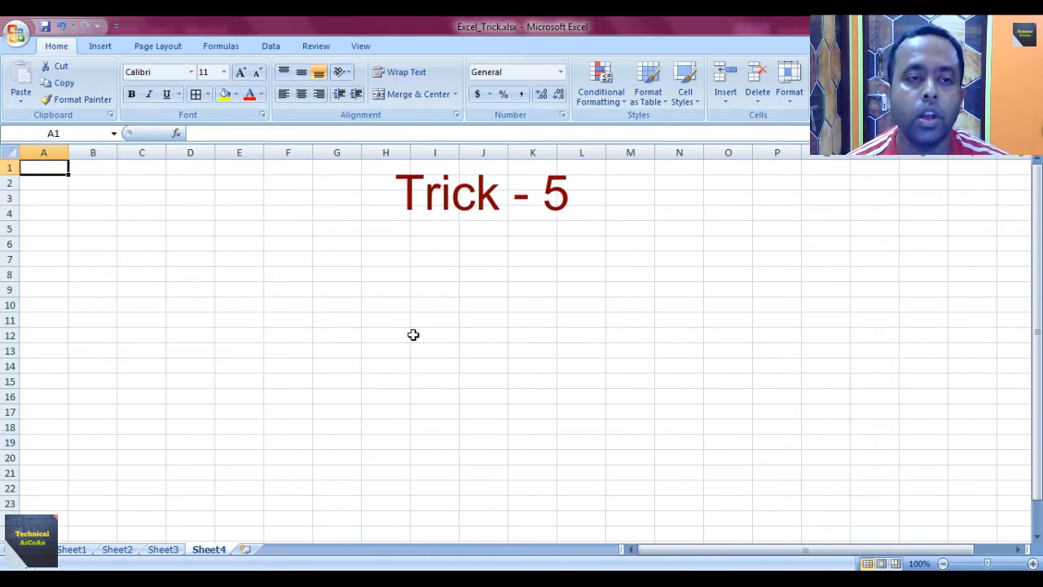
pyautogui.click(10, 353)
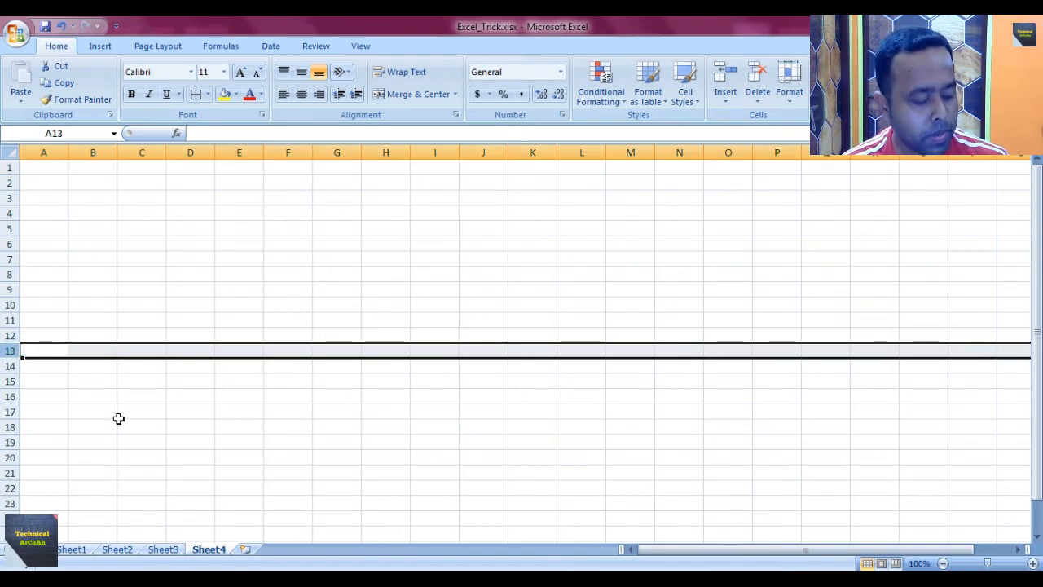
pyautogui.hotkey('ctrl', '9')
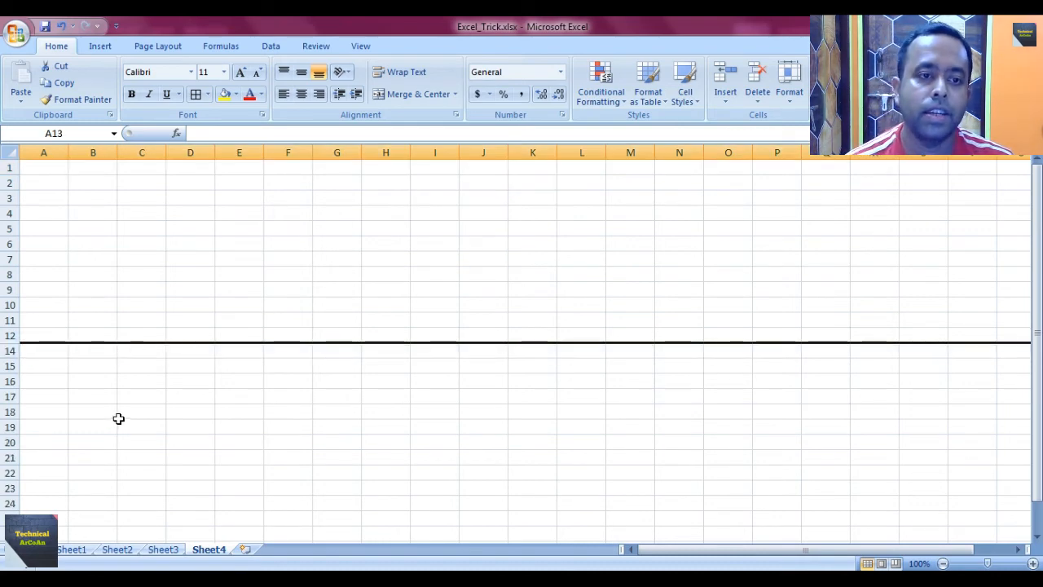
pyautogui.click(294, 414)
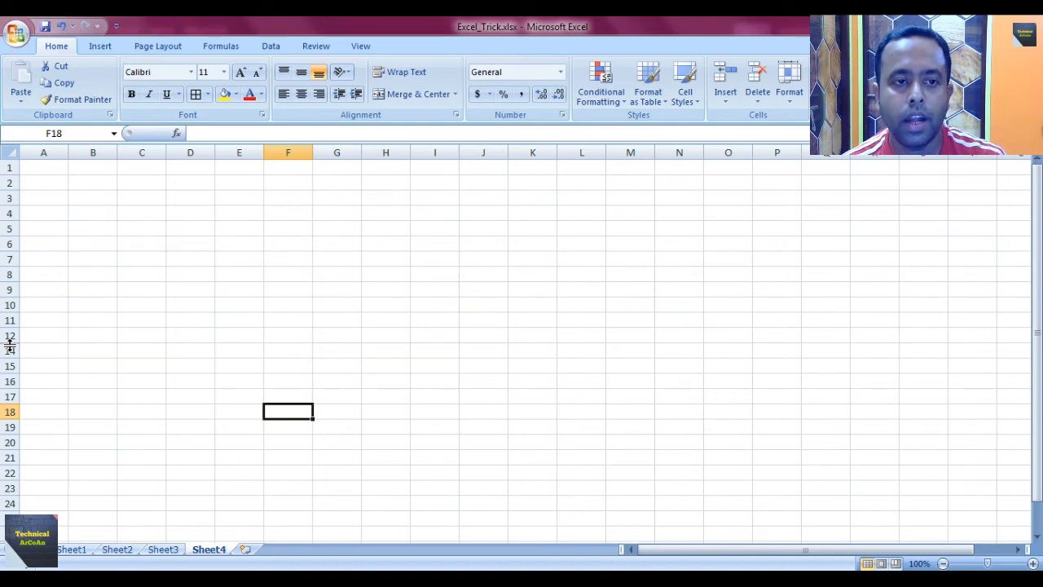
# - Unhide row 13 by pulling open its collapsed boundary below row 12 to about normal row height
pyautogui.moveTo(10, 347); pyautogui.dragTo(10, 360)
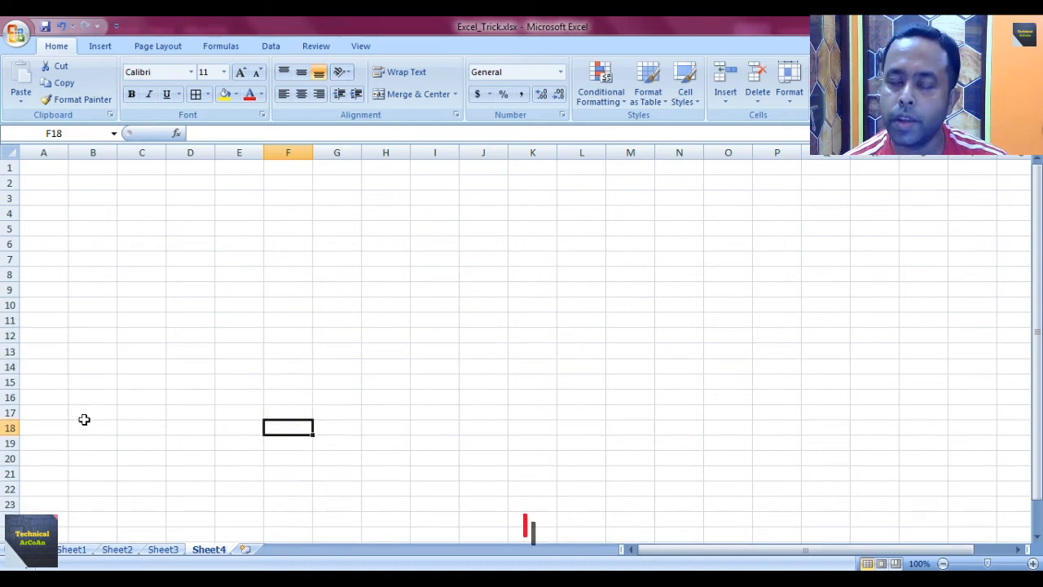
pyautogui.click(84, 414)
# - Hide column F and bring it back by widening the collapsed boundary between columns E and G
pyautogui.click(289, 153)
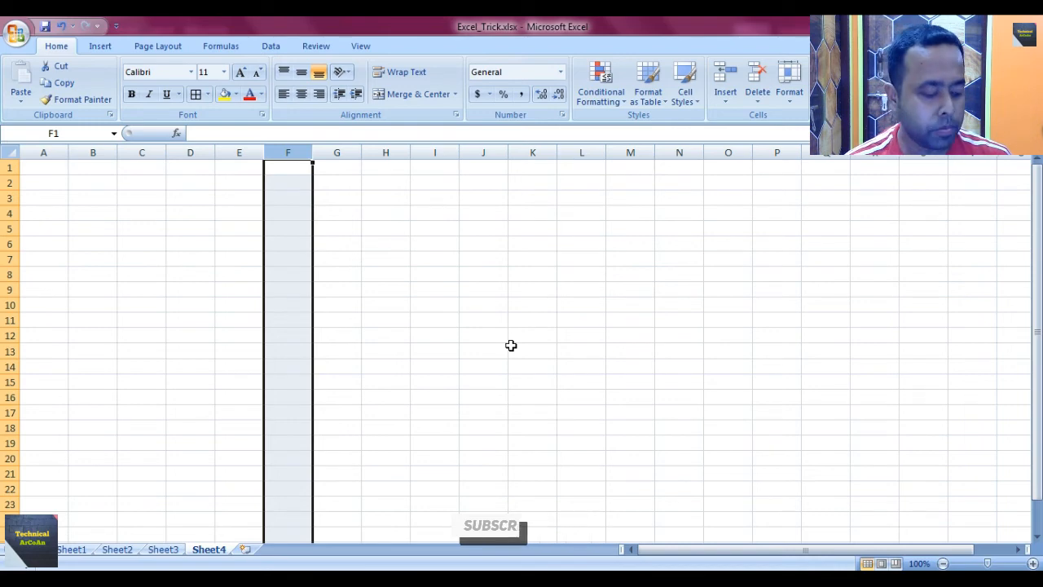
pyautogui.hotkey('ctrl', '0')
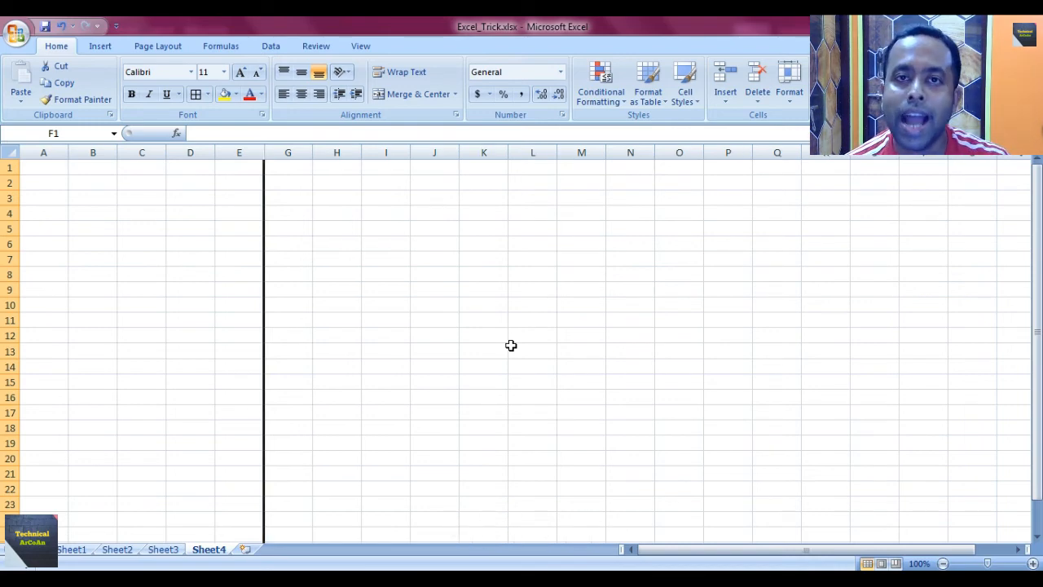
pyautogui.click(495, 338)
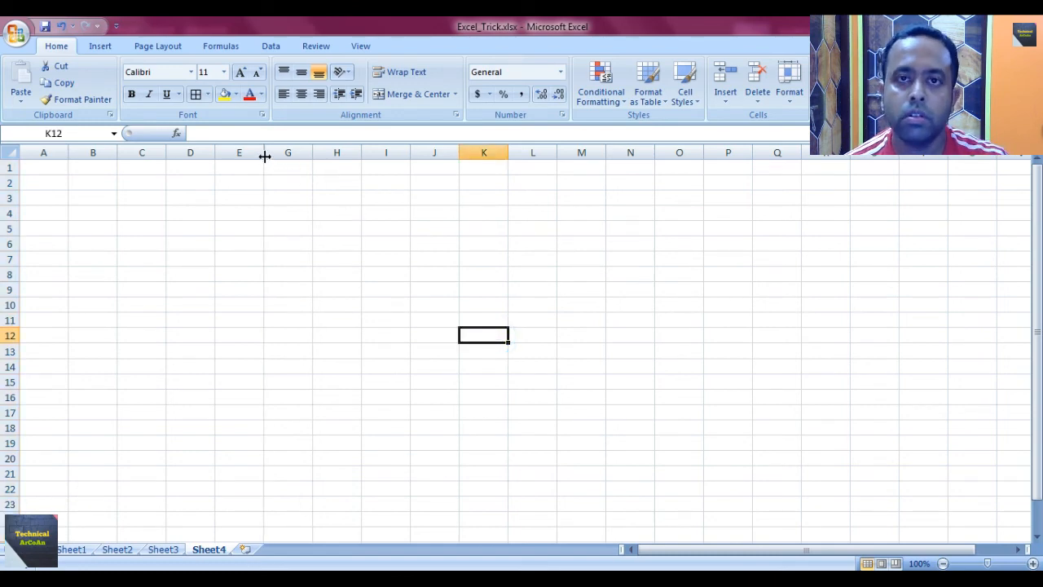
pyautogui.moveTo(265, 156); pyautogui.dragTo(326, 152)
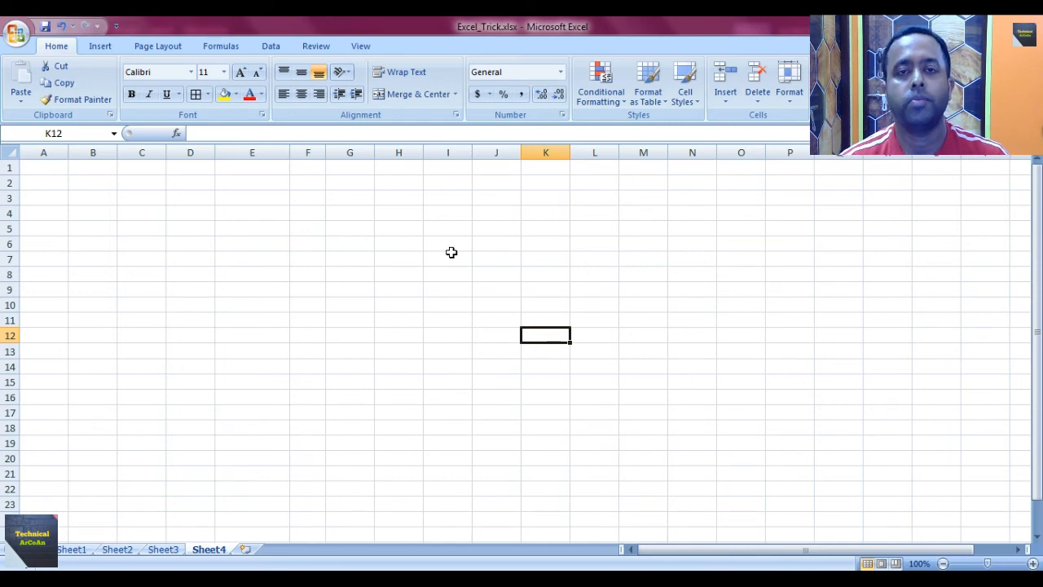